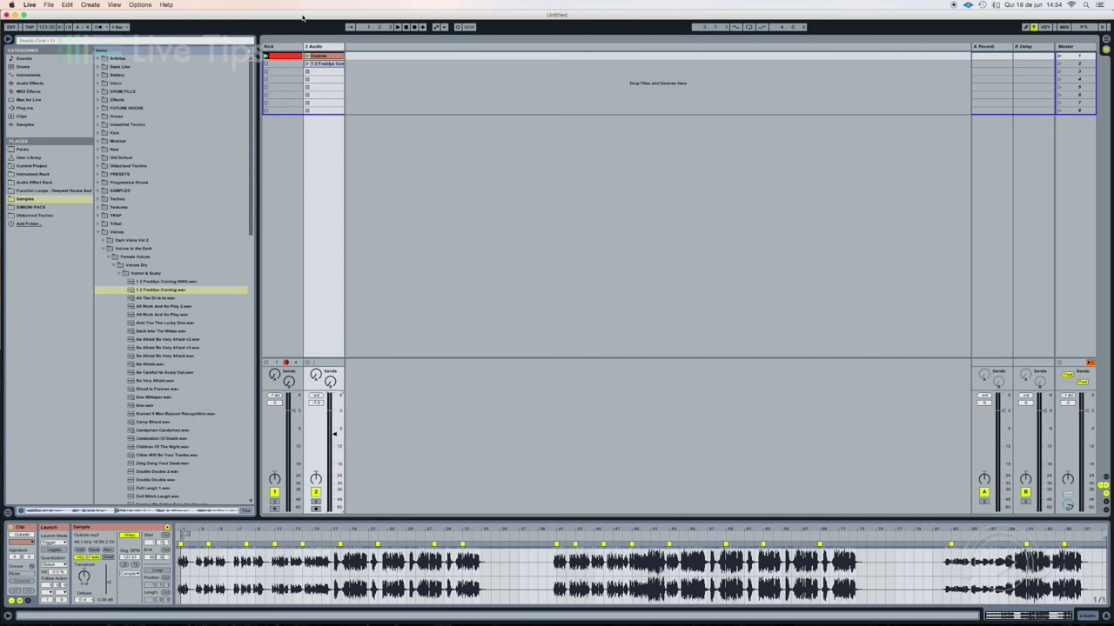
- Solo the 2 Audio track and audition its Outside and 1 2 Freddys Coming clips
{"action": "left_click", "coordinate": [285, 56]}
{"action": "left_click", "coordinate": [324, 57]}
{"action": "left_click", "coordinate": [316, 501]}
{"action": "left_click", "coordinate": [320, 65]}
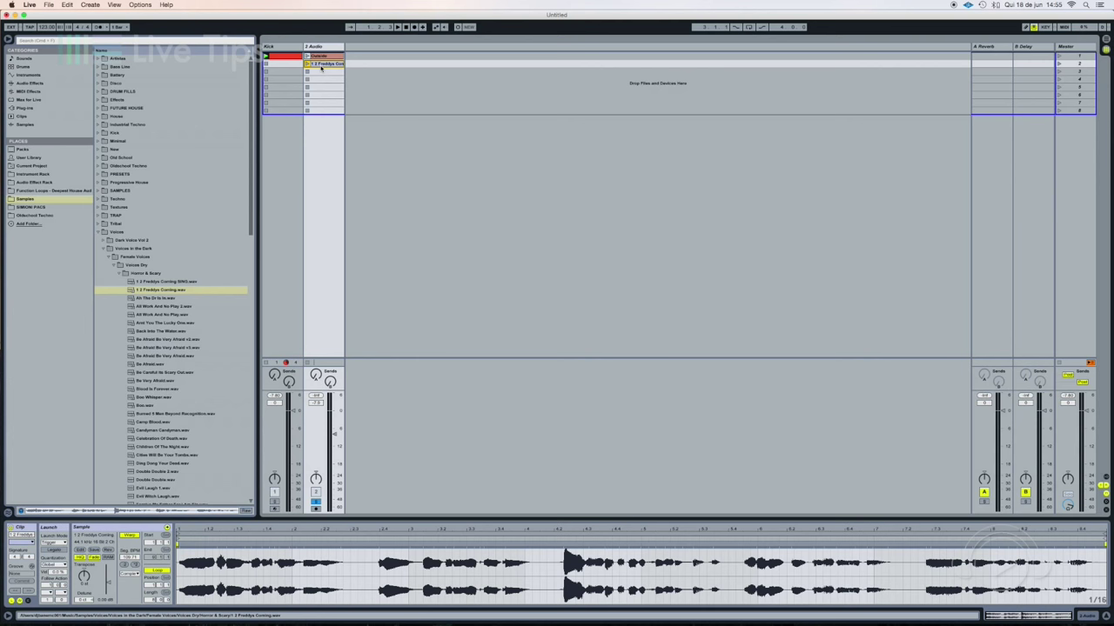
{"action": "left_click", "coordinate": [322, 57]}
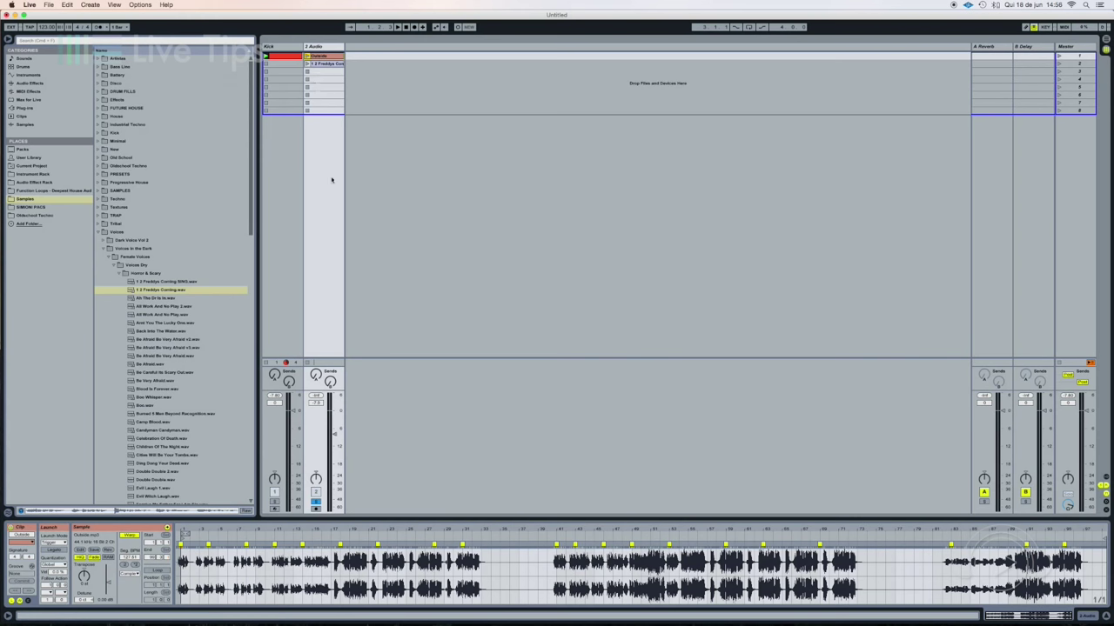
{"action": "left_click", "coordinate": [307, 57]}
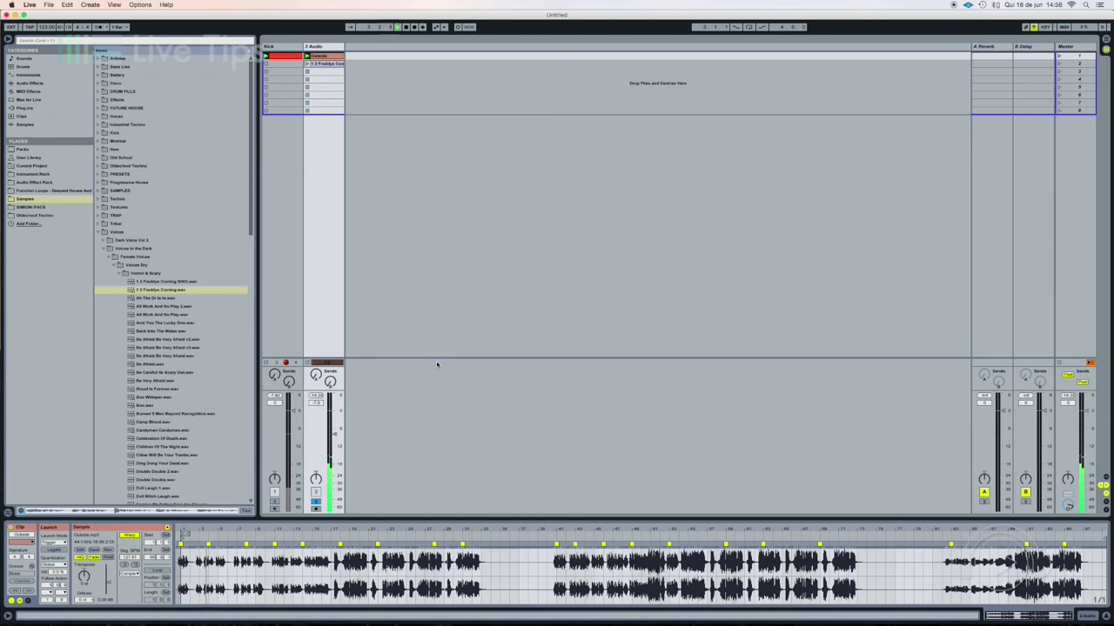
{"action": "key", "text": "space"}
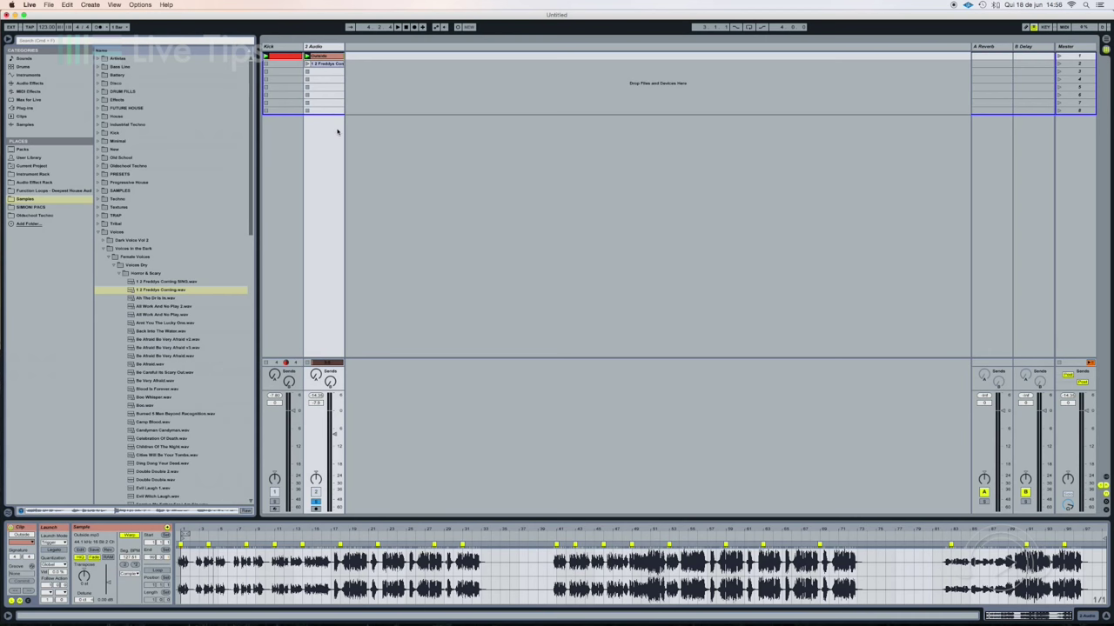
{"action": "left_click", "coordinate": [321, 64]}
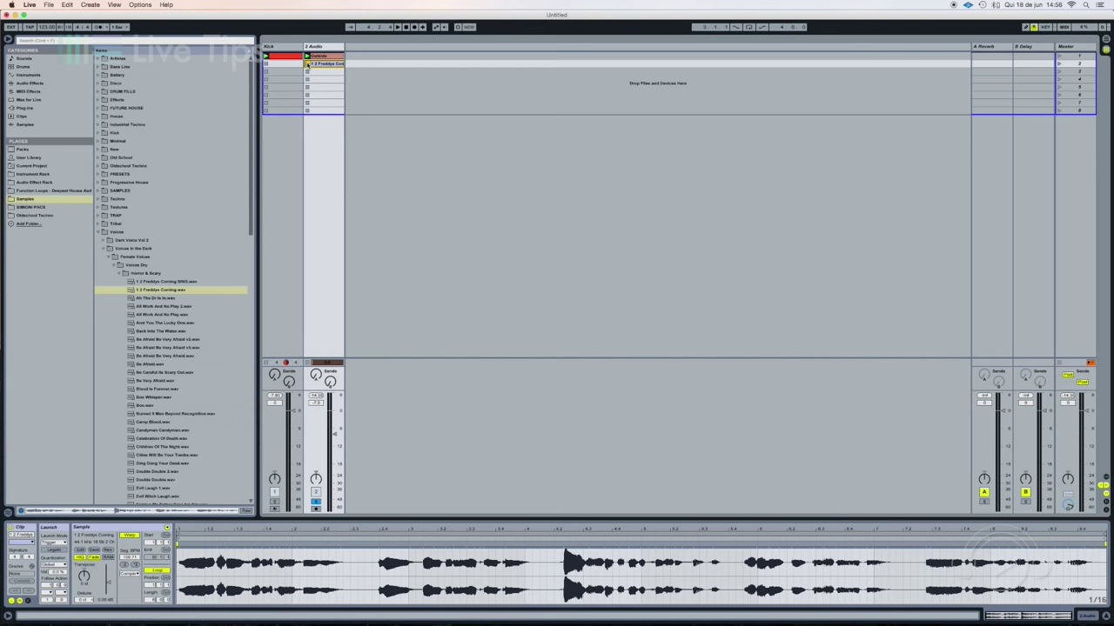
{"action": "left_click", "coordinate": [306, 65]}
- Unsolo the 2 Audio track and play the Outside clip together with the kick
{"action": "left_click", "coordinate": [320, 55]}
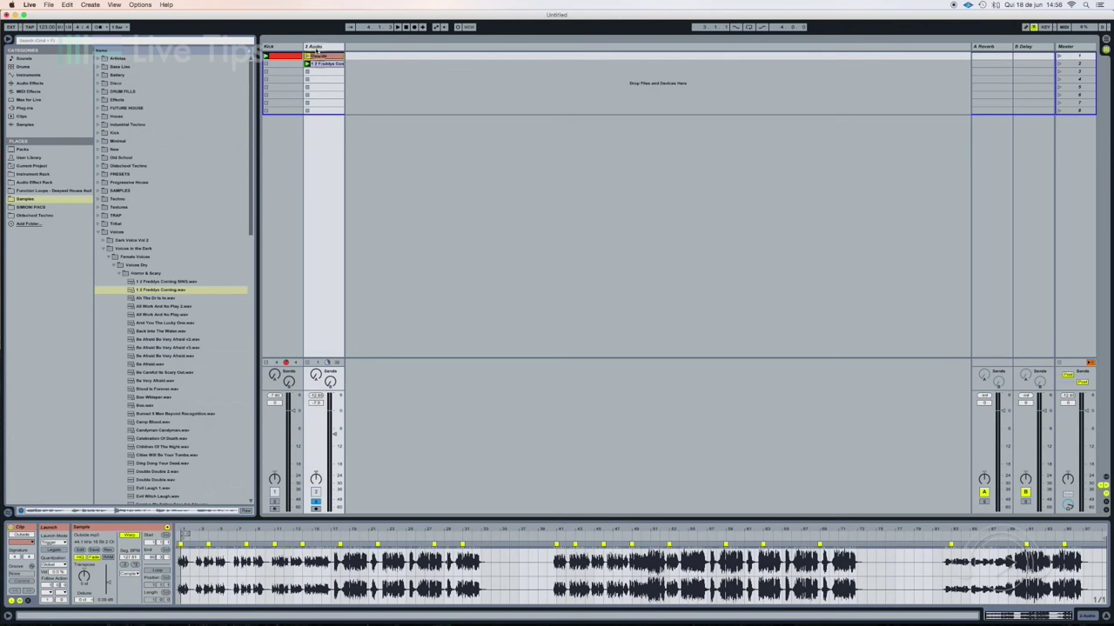
{"action": "left_click", "coordinate": [316, 502]}
{"action": "left_click", "coordinate": [307, 57]}
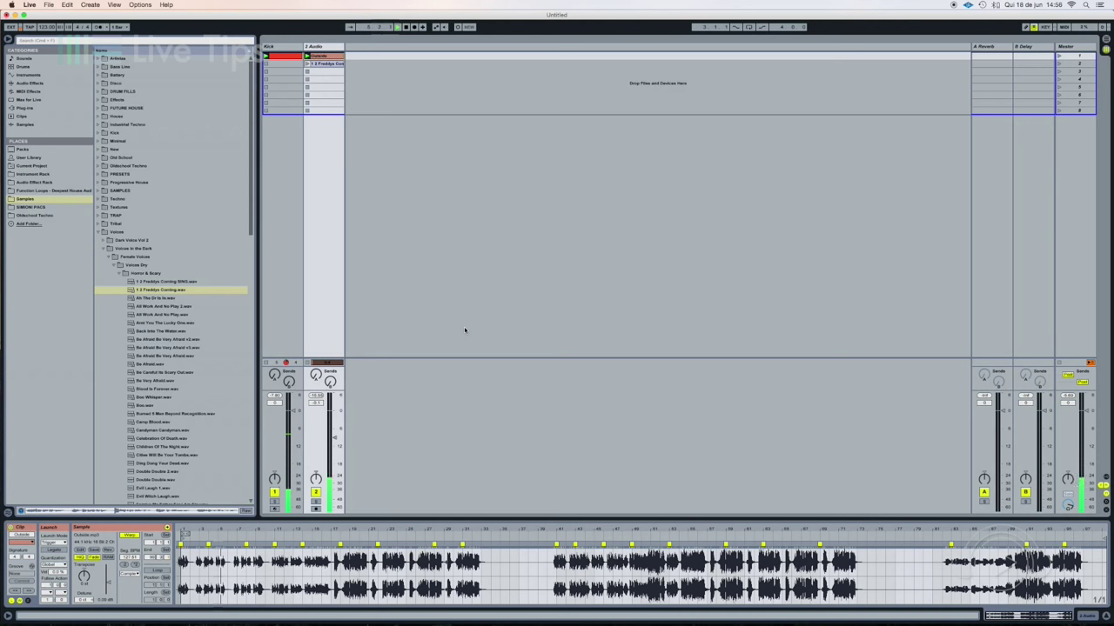
{"action": "key", "text": "space"}
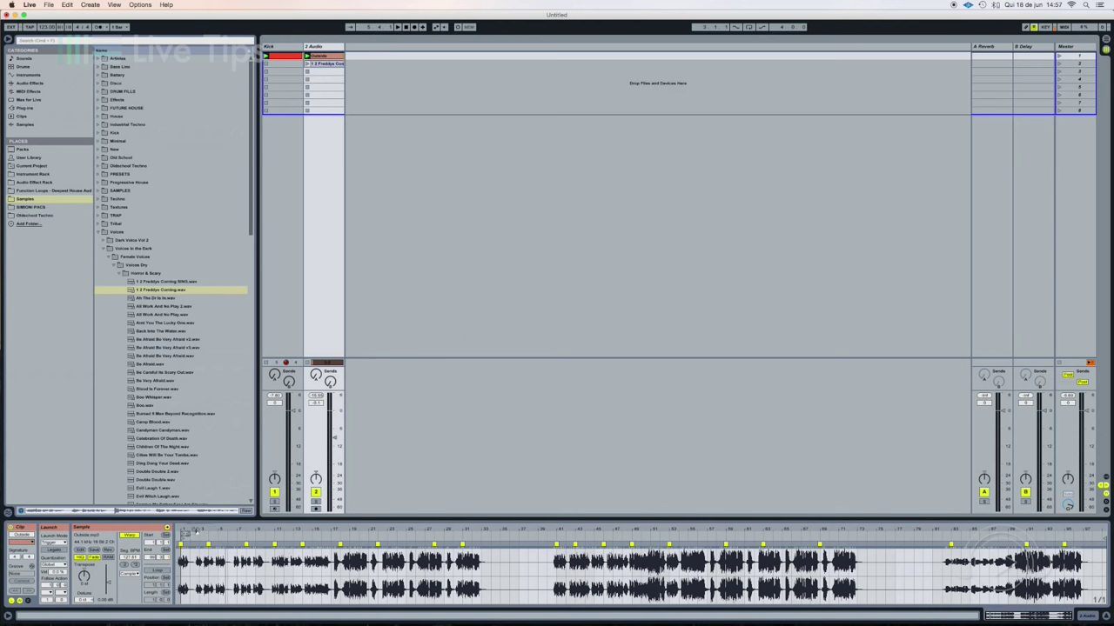
- Turn off Warp for the Outside clip and play it against the kick
{"action": "mouse_move", "coordinate": [183, 530]}
{"action": "left_mouse_down"}
{"action": "mouse_move", "coordinate": [214, 554]}
{"action": "mouse_move", "coordinate": [197, 528]}
{"action": "left_mouse_up"}
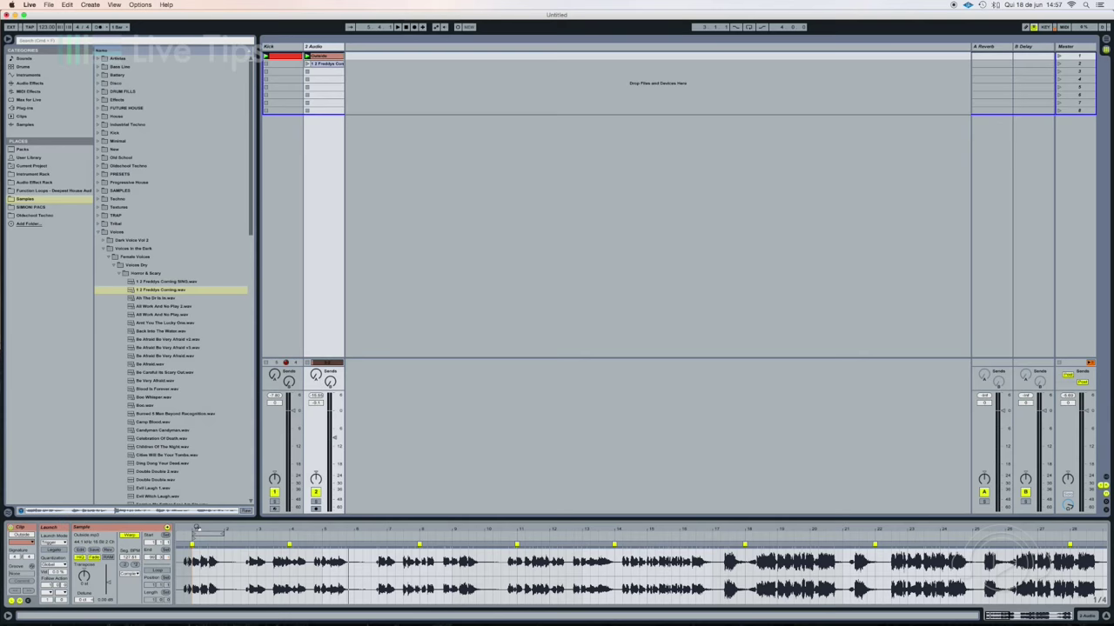
{"action": "left_click_drag", "start_coordinate": [196, 529], "coordinate": [239, 529]}
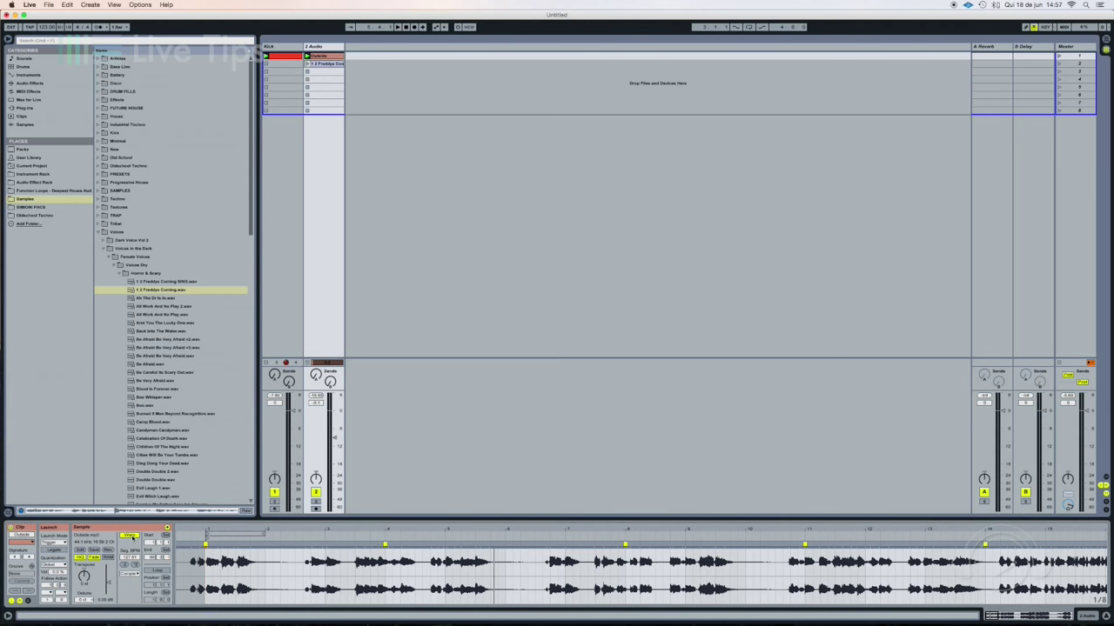
{"action": "left_click", "coordinate": [131, 537]}
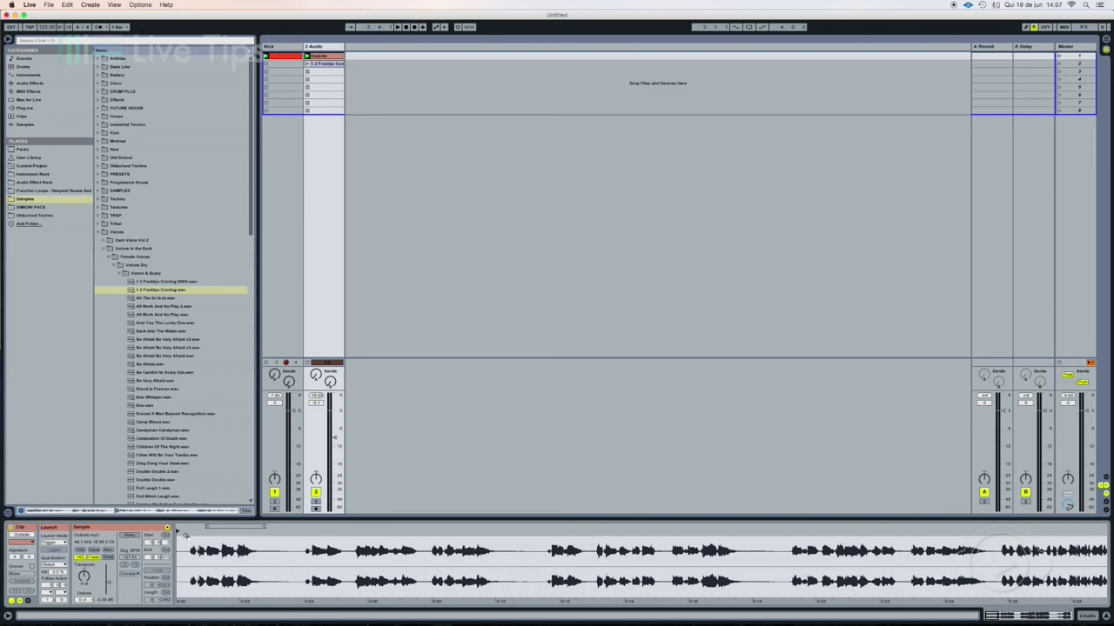
{"action": "left_click_drag", "start_coordinate": [179, 533], "coordinate": [255, 540]}
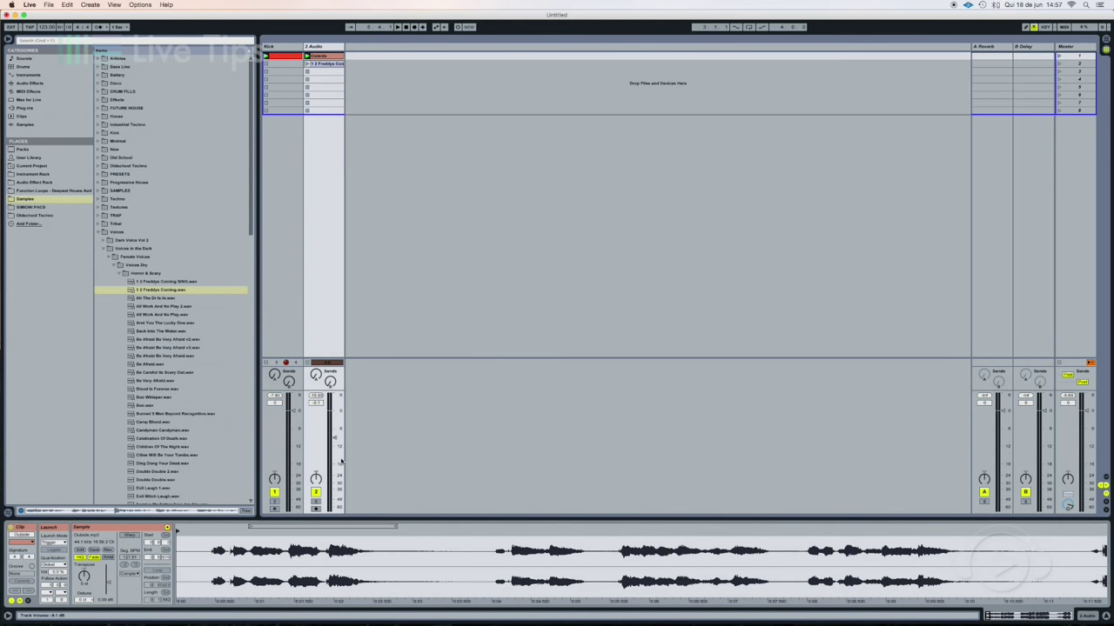
{"action": "key", "text": "space"}
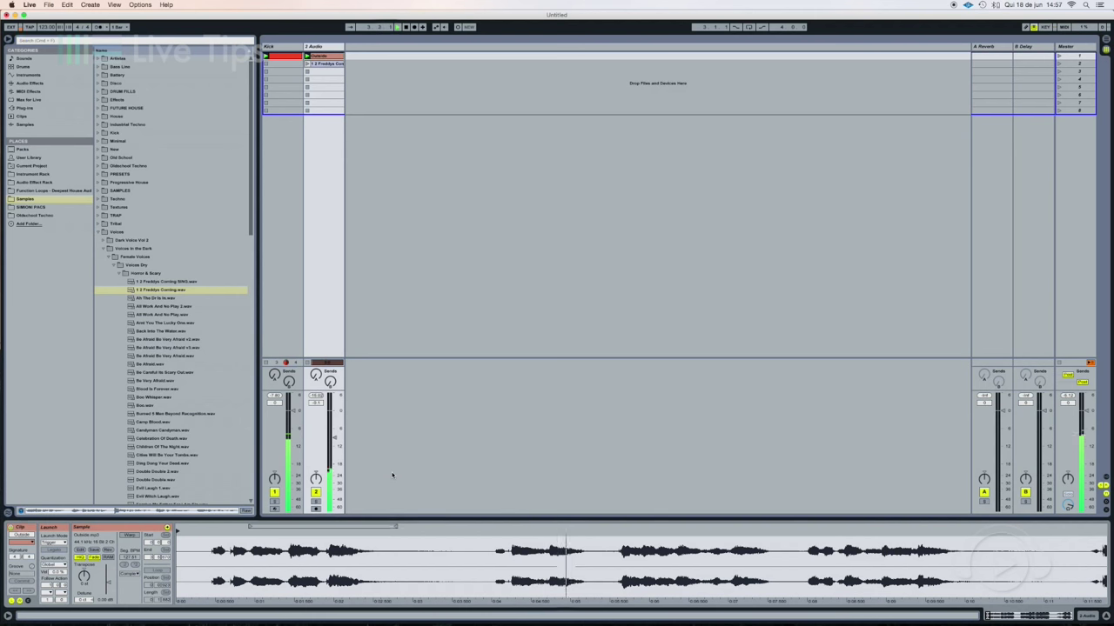
{"action": "key", "text": "space"}
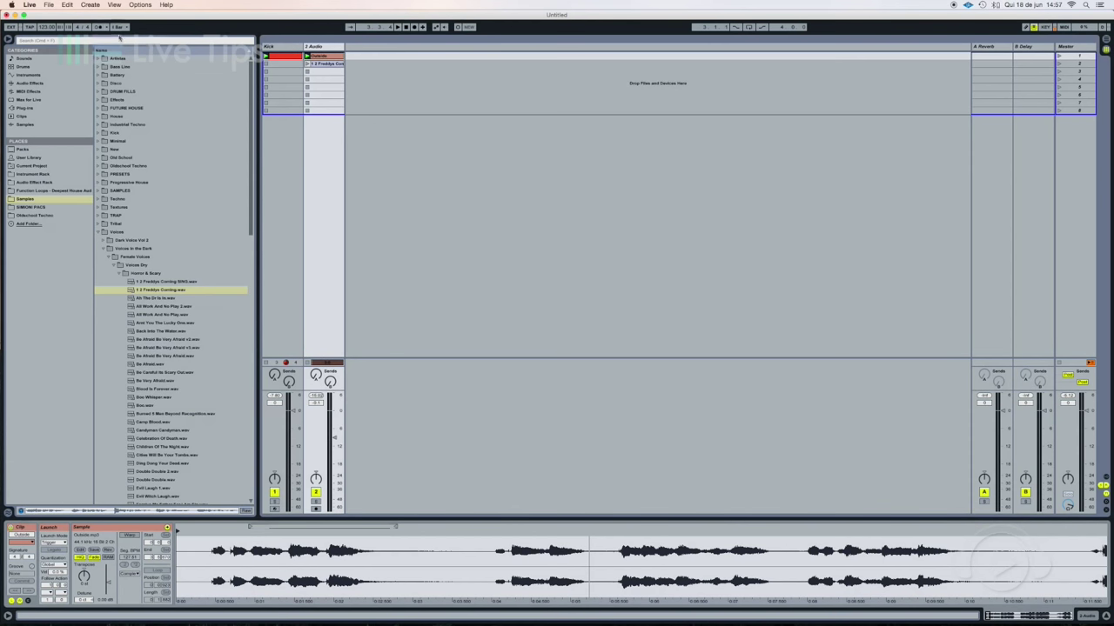
- Try the project tempo at 132 BPM, then set it to 128 BPM, playing the unwarped Outside clip against the kick
{"action": "left_click_drag", "start_coordinate": [49, 27], "coordinate": [49, 25]}
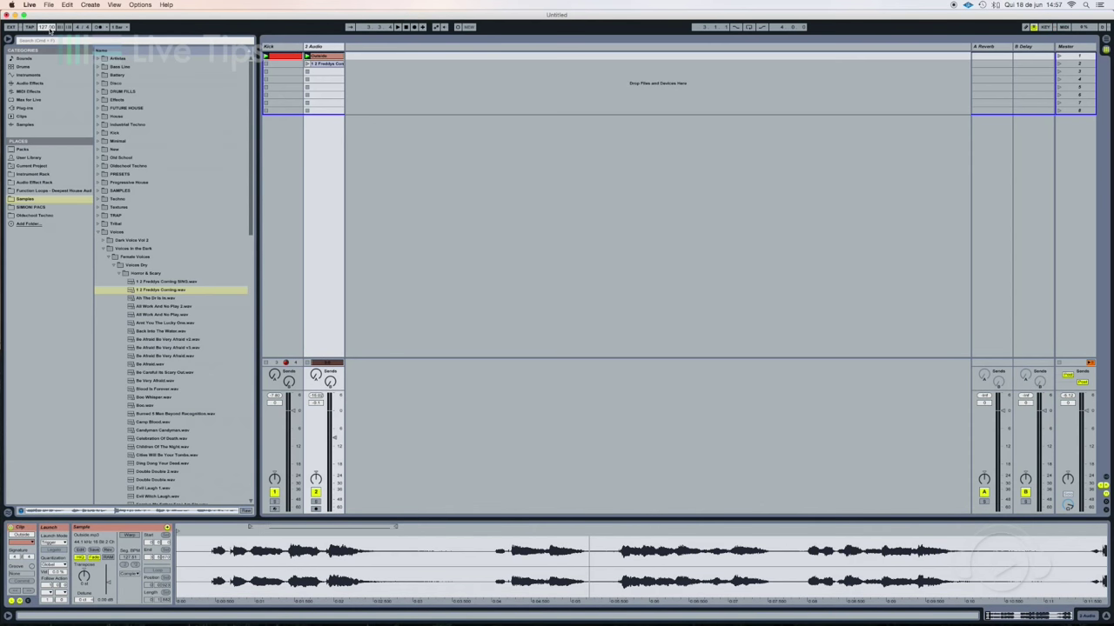
{"action": "left_click_drag", "start_coordinate": [49, 25], "coordinate": [48, 22]}
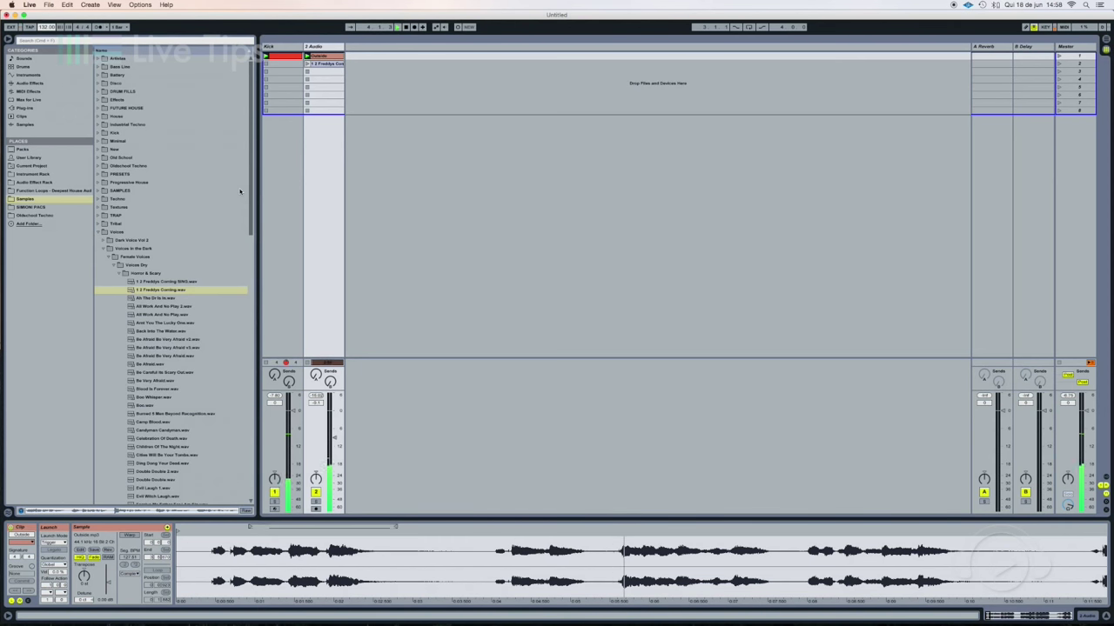
{"action": "left_click_drag", "start_coordinate": [44, 27], "coordinate": [44, 33]}
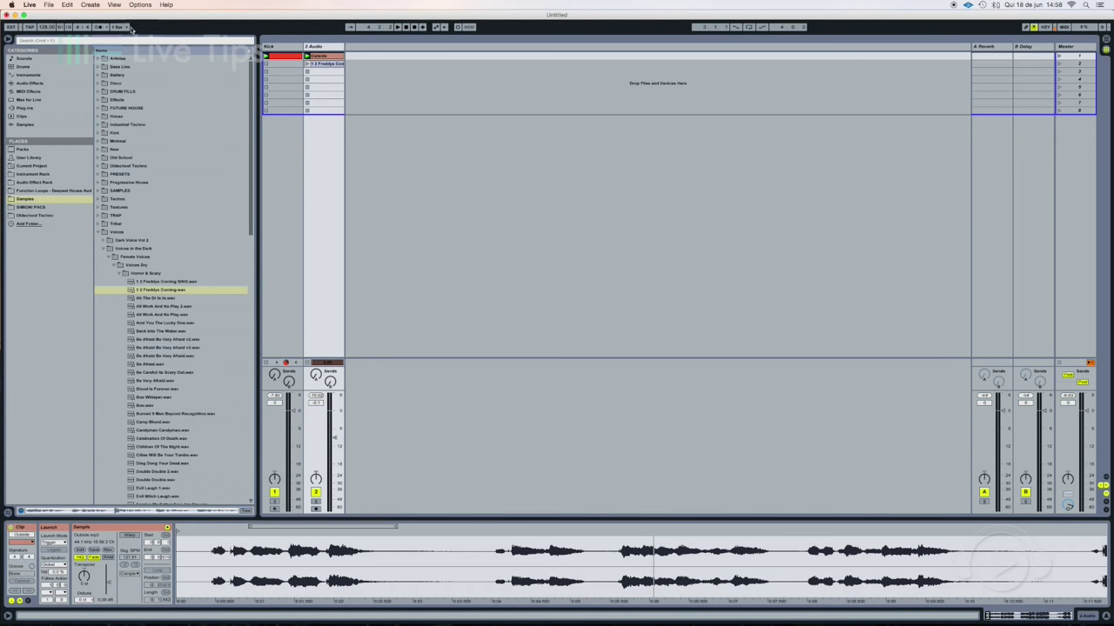
{"action": "left_click_drag", "start_coordinate": [161, 289], "coordinate": [179, 529]}
{"action": "left_click", "coordinate": [180, 529]}
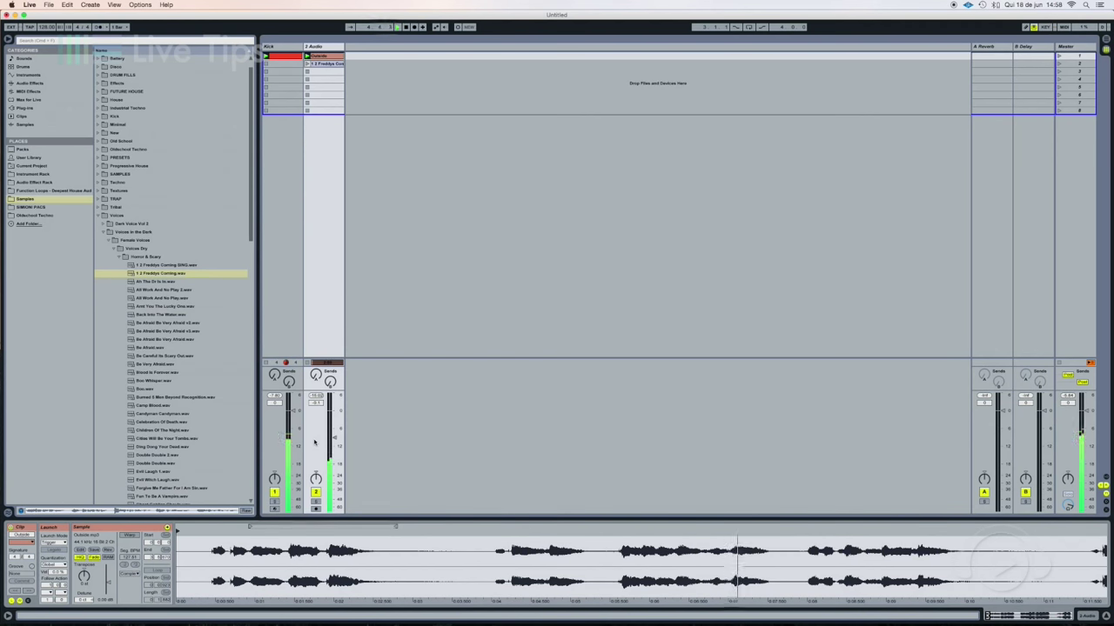
{"action": "left_click_drag", "start_coordinate": [362, 527], "coordinate": [362, 431]}
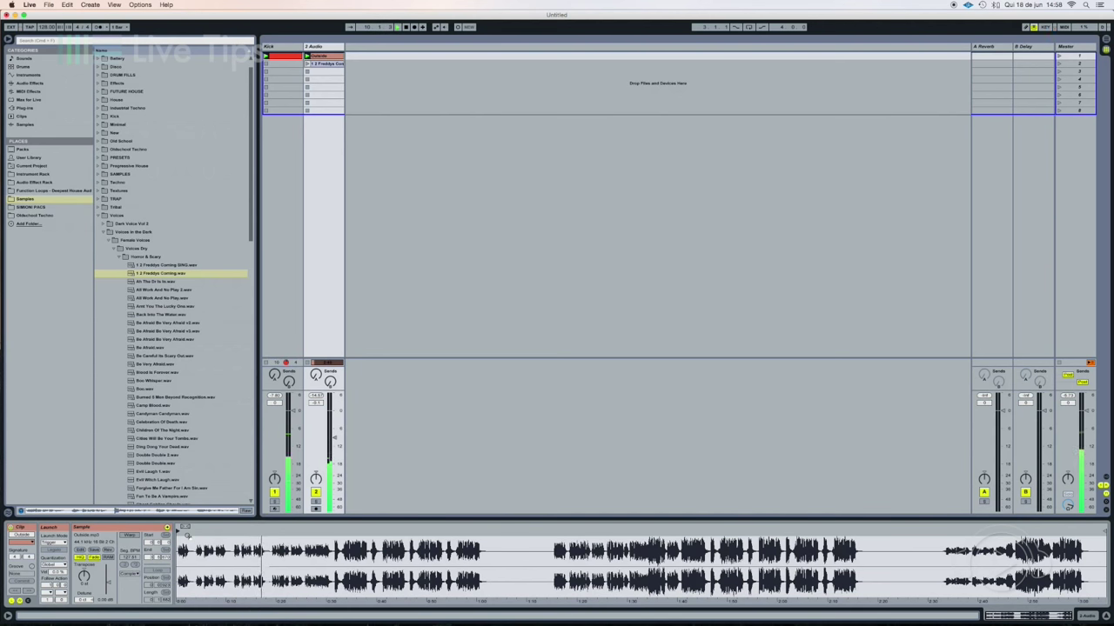
{"action": "key", "text": "space"}
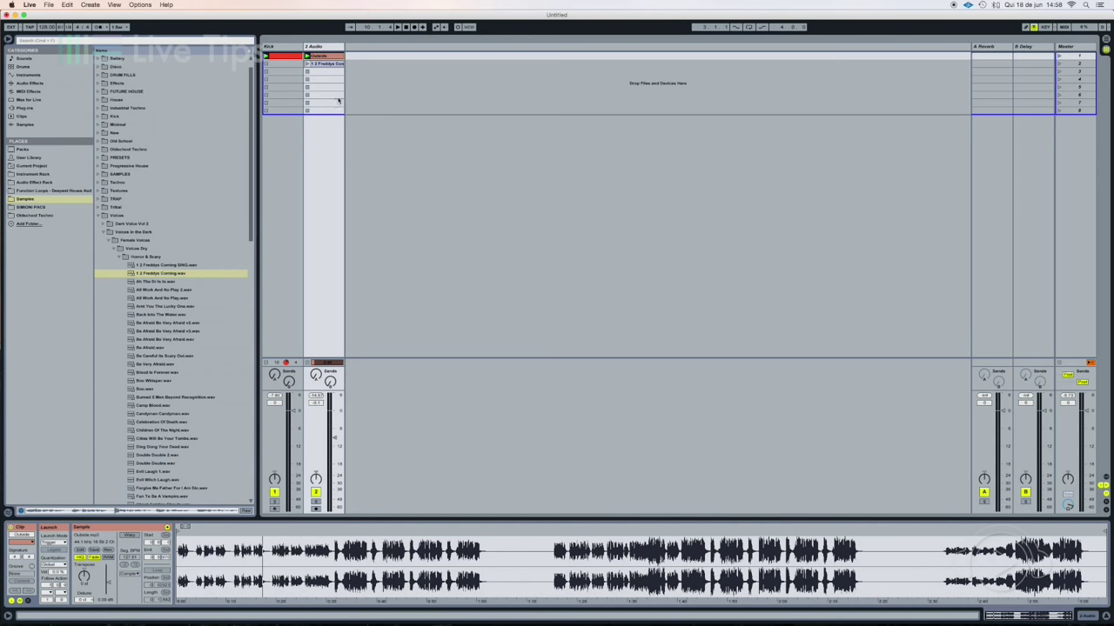
- Freeze the 2 Audio track and flatten it to new audio
{"action": "right_click", "coordinate": [322, 57]}
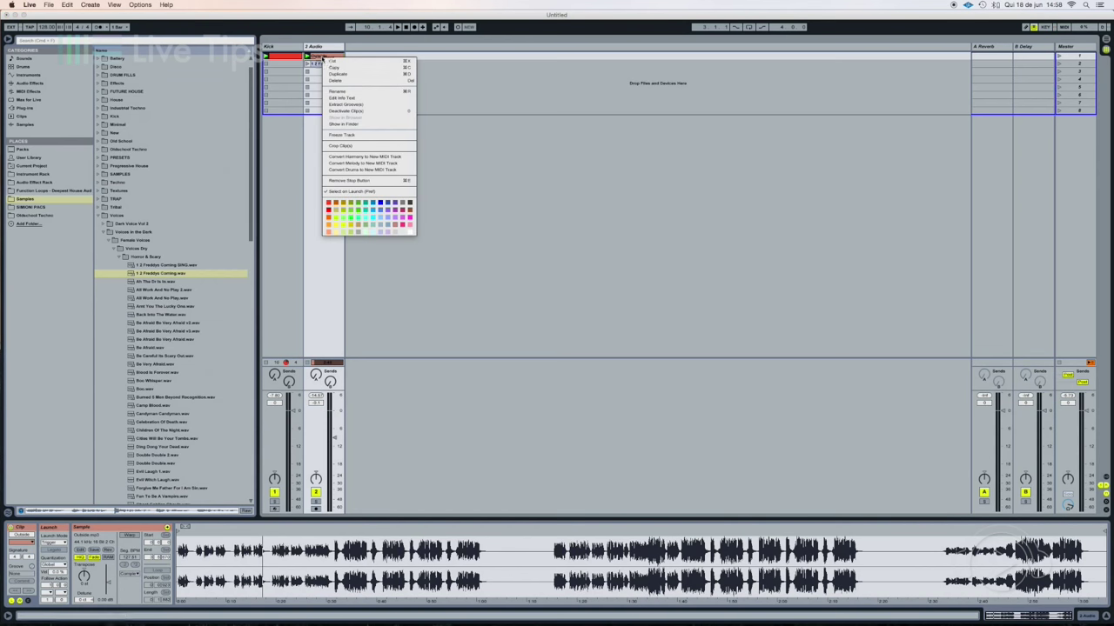
{"action": "left_click", "coordinate": [339, 135]}
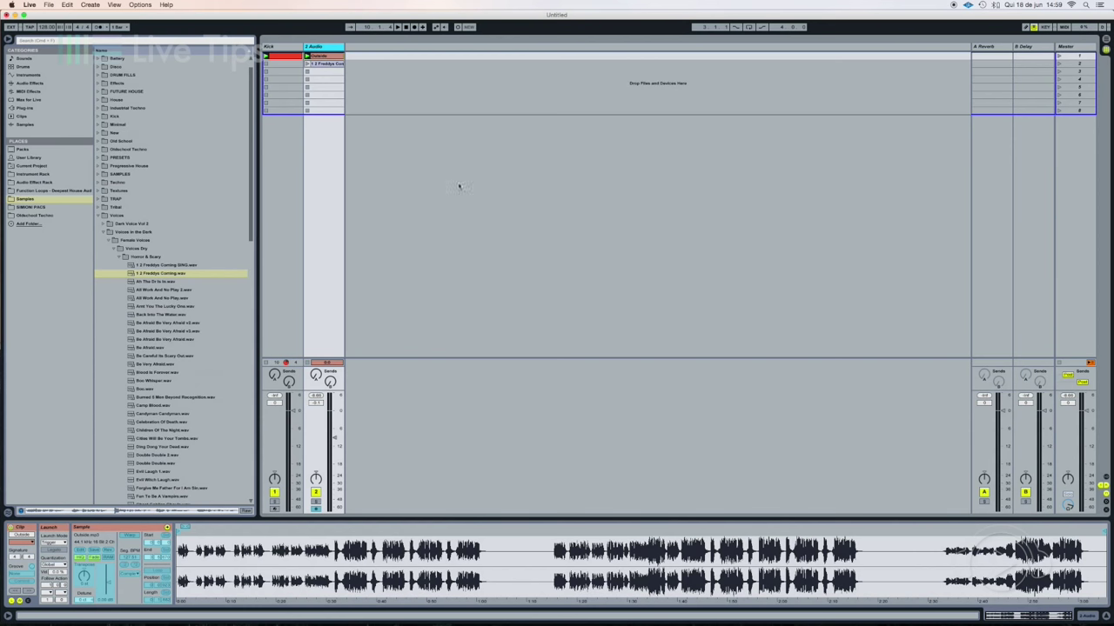
{"action": "right_click", "coordinate": [325, 58]}
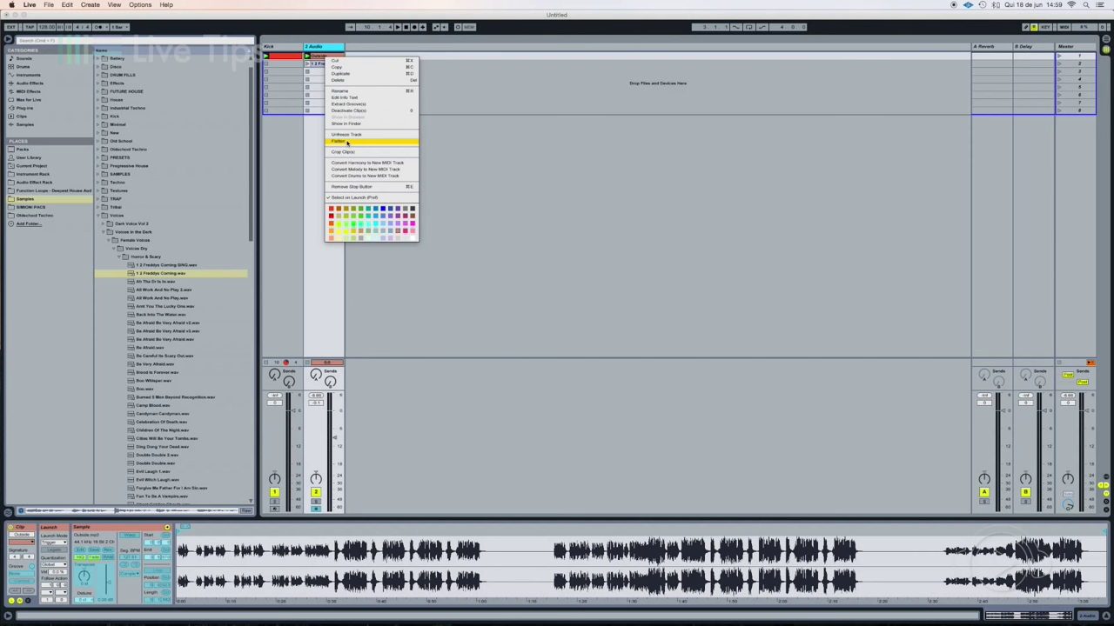
{"action": "left_click", "coordinate": [341, 141]}
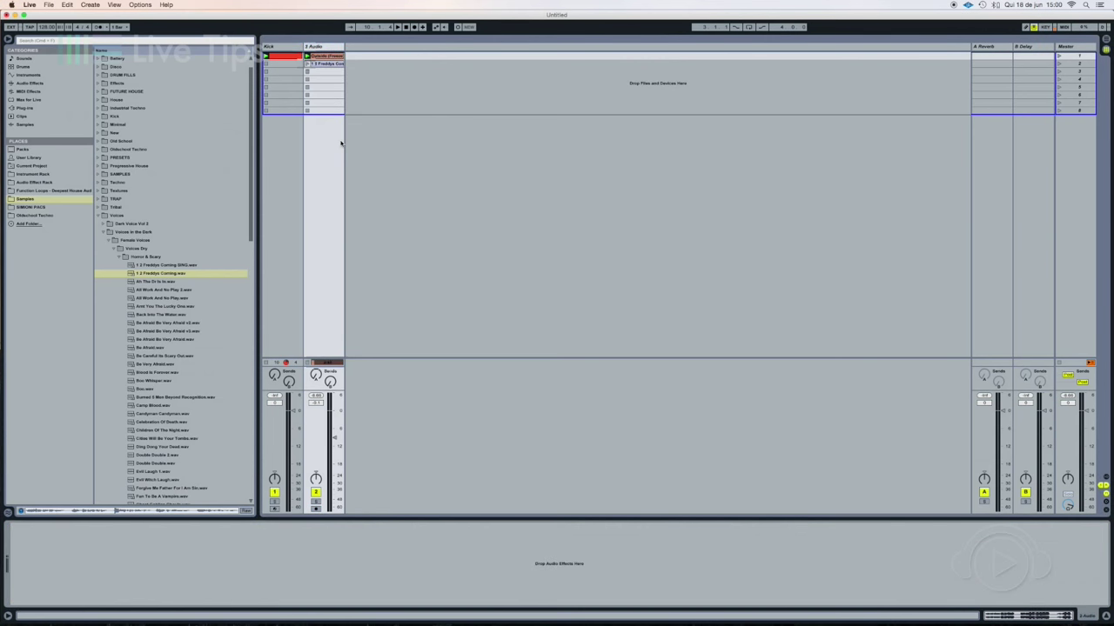
- Set the warp mode of the flattened Outside clip to Complex
{"action": "left_click", "coordinate": [327, 56]}
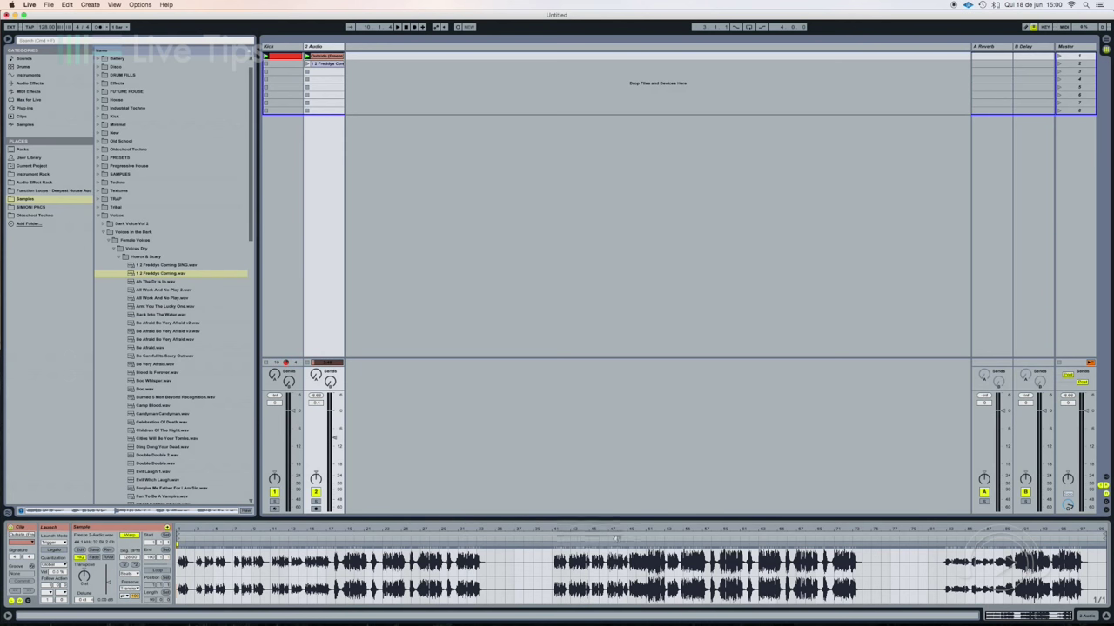
{"action": "left_click", "coordinate": [130, 574]}
{"action": "left_click", "coordinate": [134, 607]}
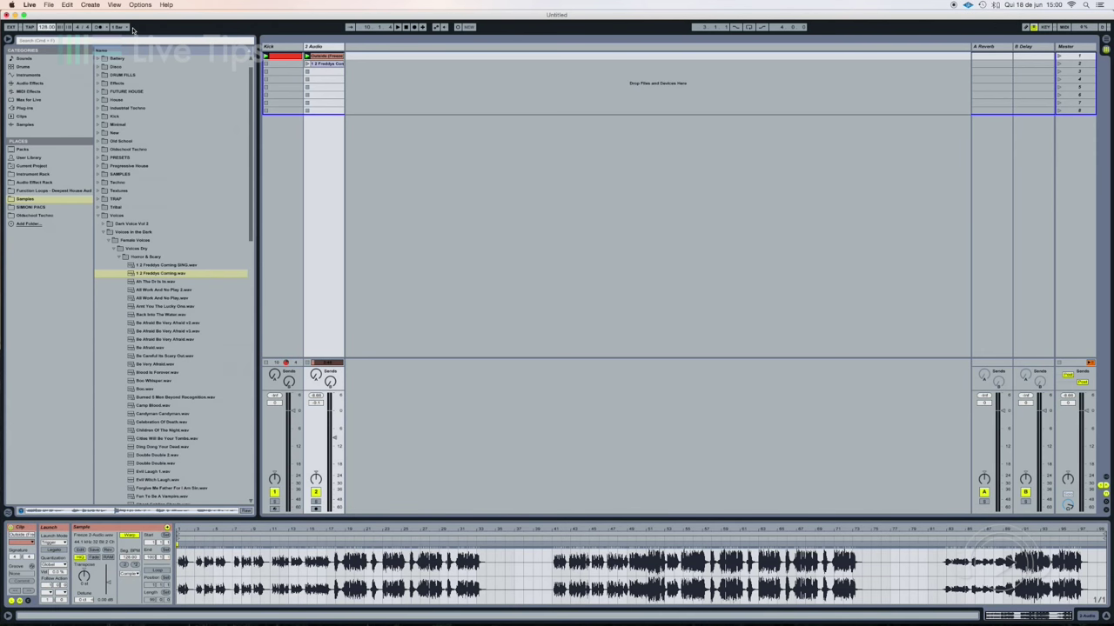
- Set the project tempo to 123 BPM, play the flattened Outside clip, and raise the tempo during playback
{"action": "key", "text": "Return"}
{"action": "left_click", "coordinate": [306, 56]}
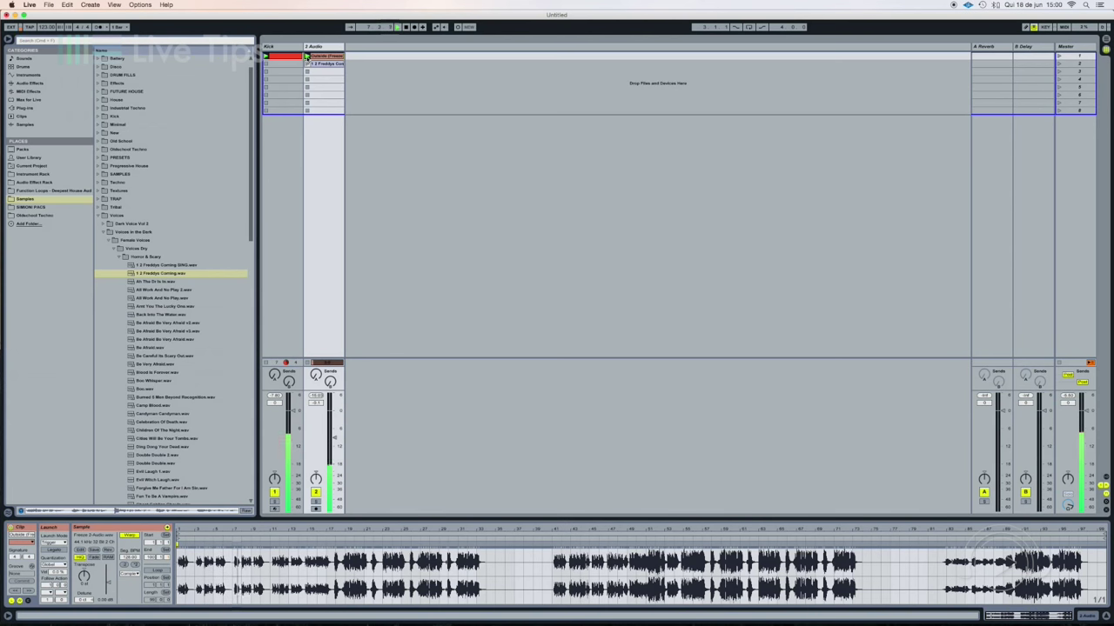
{"action": "left_click_drag", "start_coordinate": [47, 27], "coordinate": [47, 0]}
{"action": "key", "text": "space"}
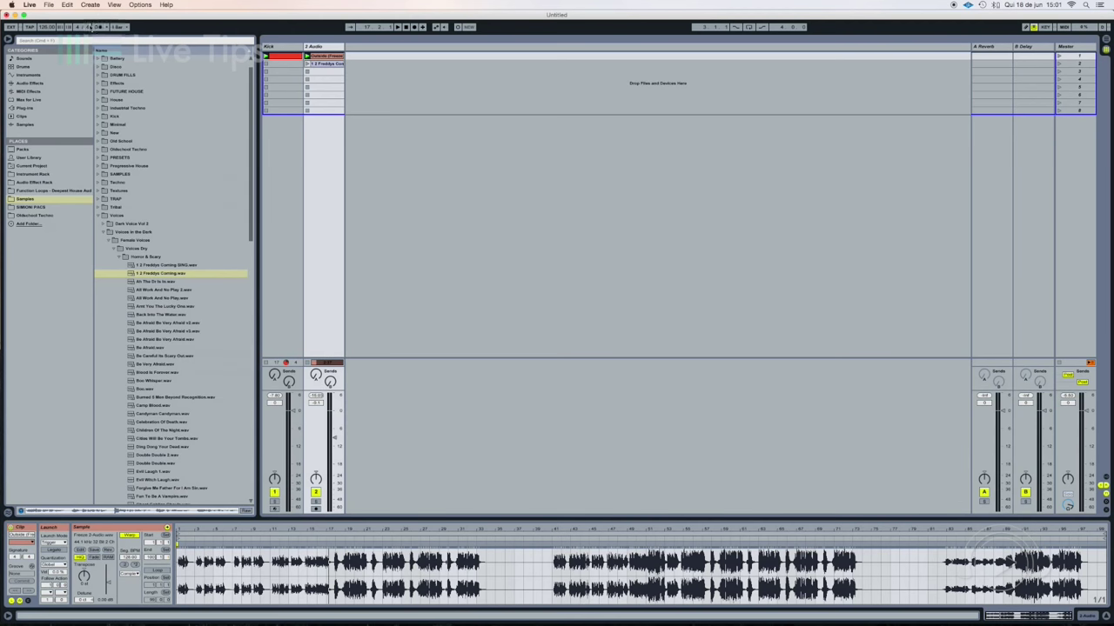
- Crop the sample of the flattened 1 2 Freddys Coming clip
{"action": "left_click", "coordinate": [320, 64]}
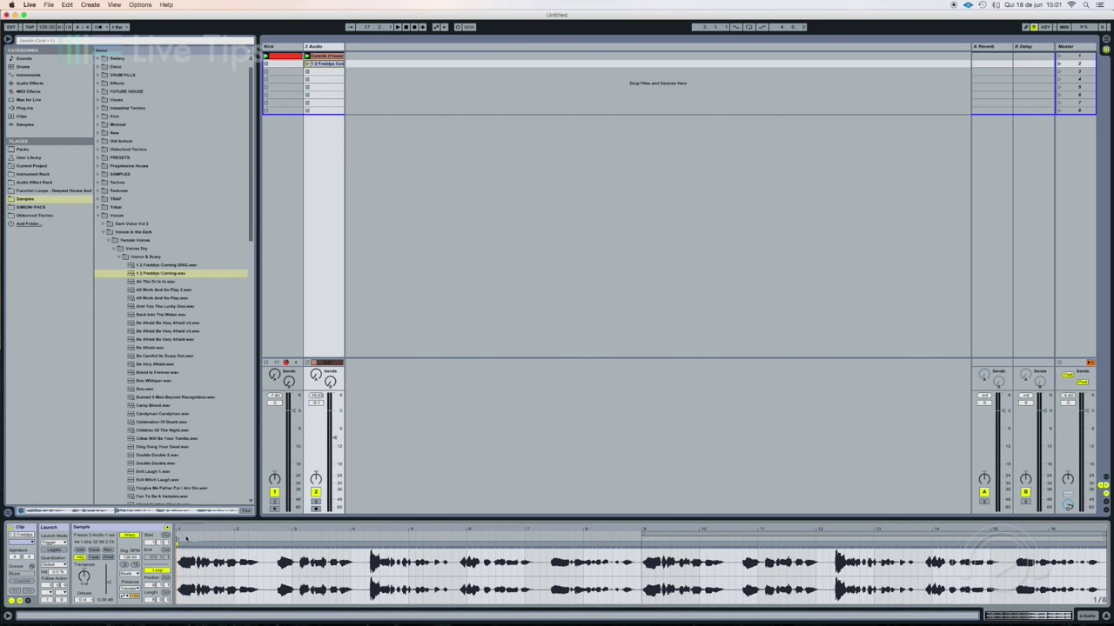
{"action": "left_click_drag", "start_coordinate": [176, 564], "coordinate": [643, 563]}
{"action": "right_click", "coordinate": [652, 564]}
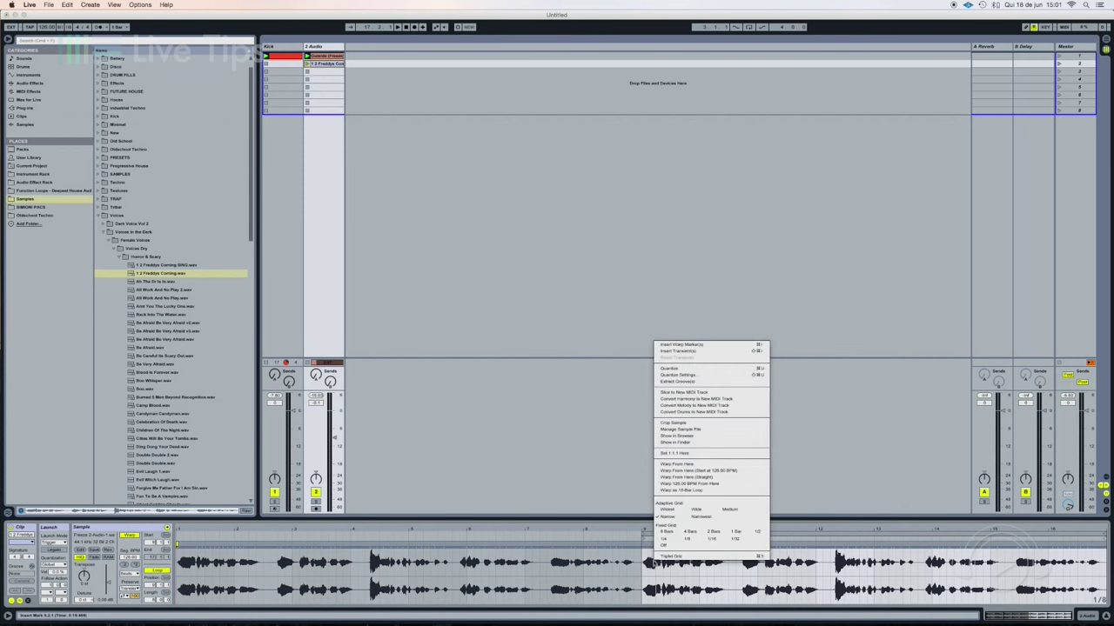
{"action": "left_click", "coordinate": [673, 423]}
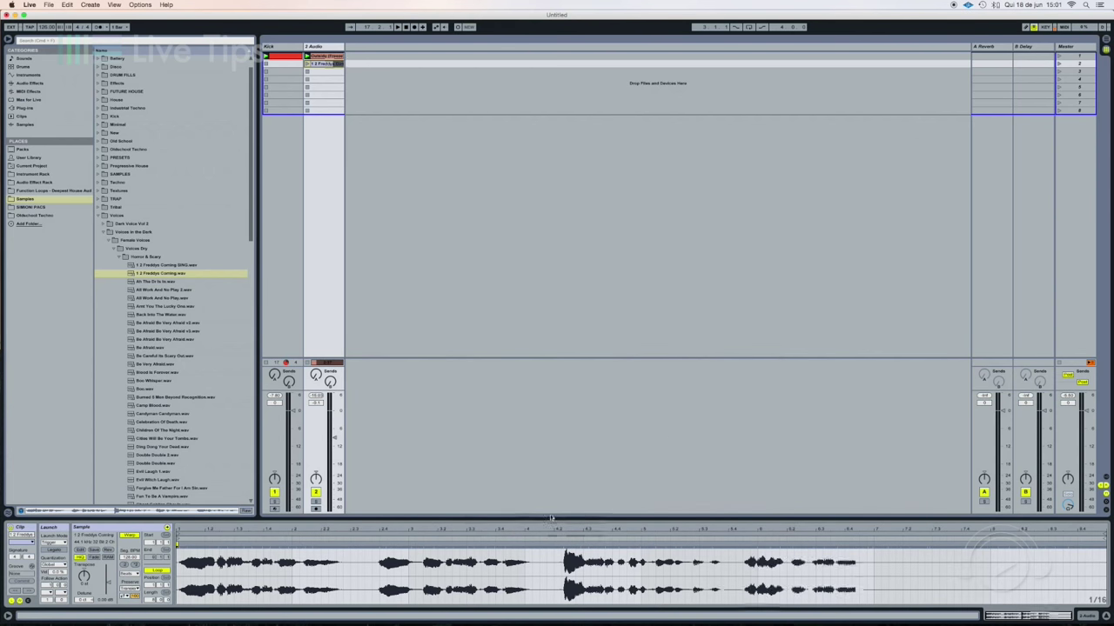
- Set the cropped 1 2 Freddys Coming clip's warp mode to Complex and audition it with the kick
{"action": "left_click", "coordinate": [128, 573]}
{"action": "left_click", "coordinate": [137, 590]}
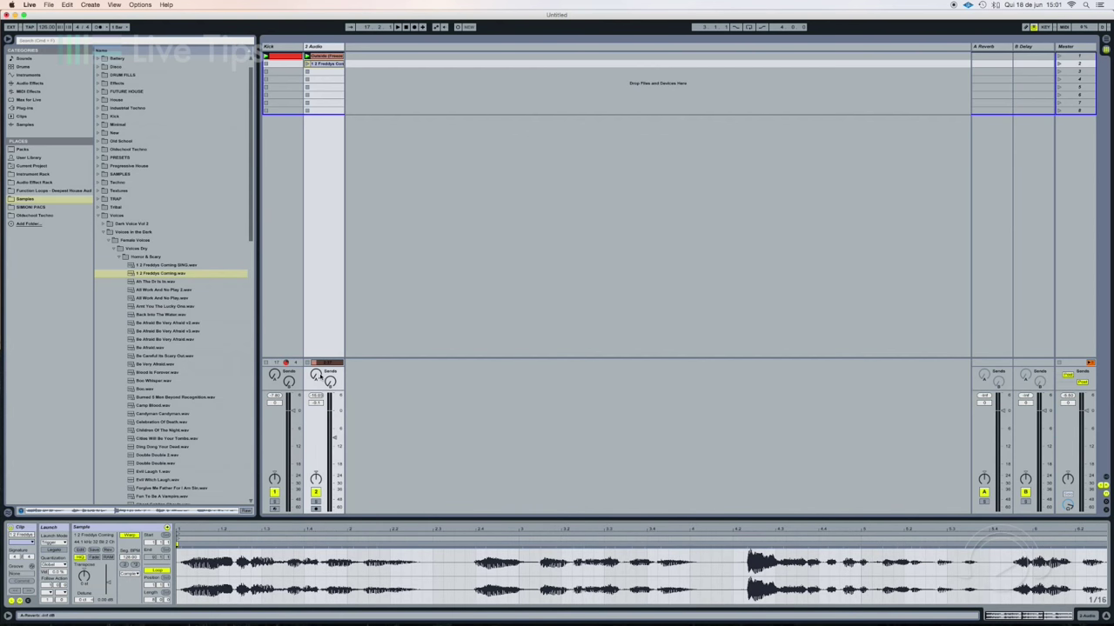
{"action": "left_click", "coordinate": [307, 65]}
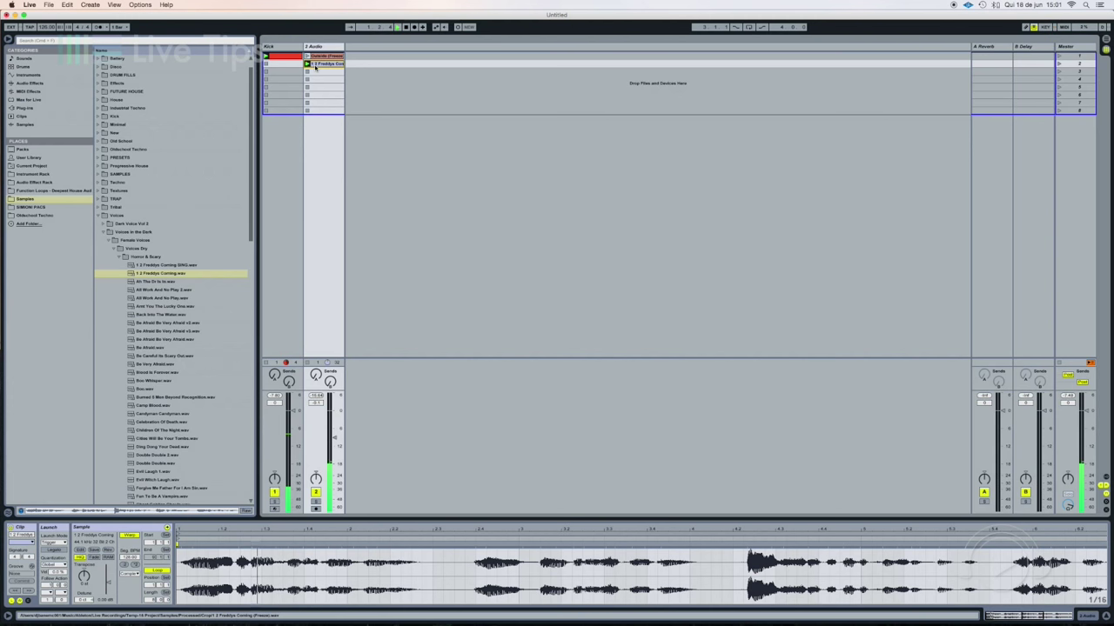
{"action": "key", "text": "space"}
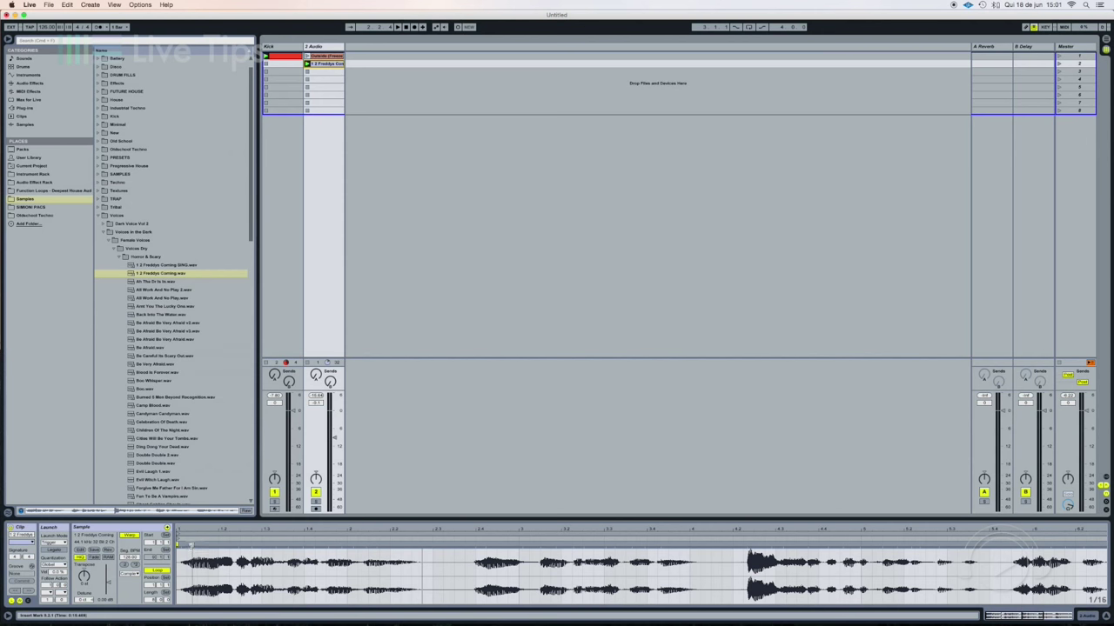
- Set the 1.1.1 position of the 1 2 Freddys Coming clip just after the first vocal onset
{"action": "left_click_drag", "start_coordinate": [177, 564], "coordinate": [193, 567]}
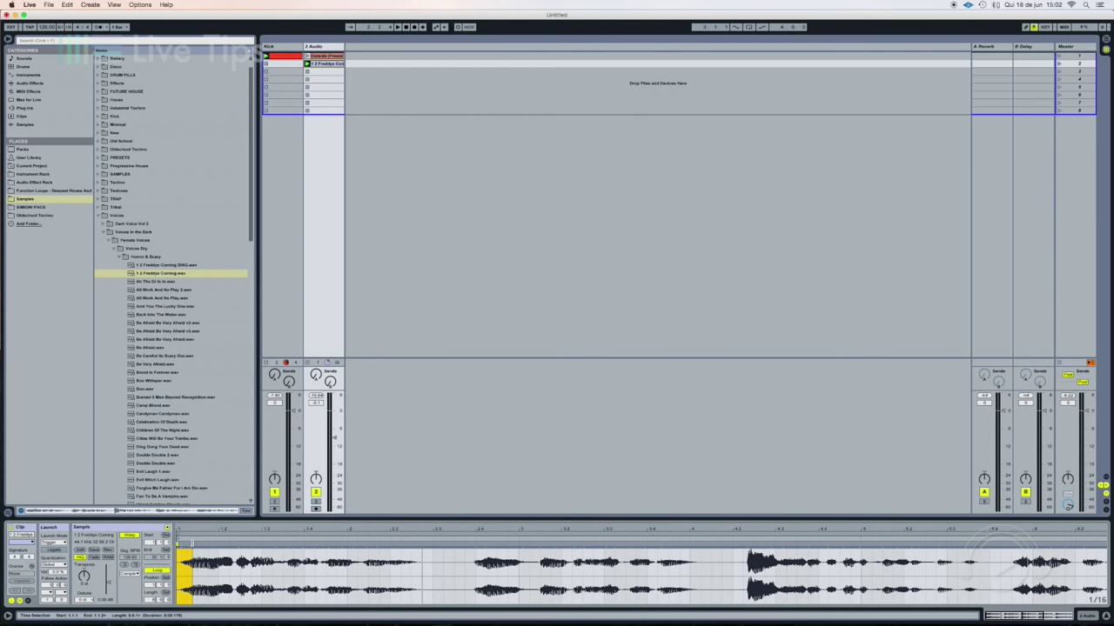
{"action": "right_click", "coordinate": [192, 542]}
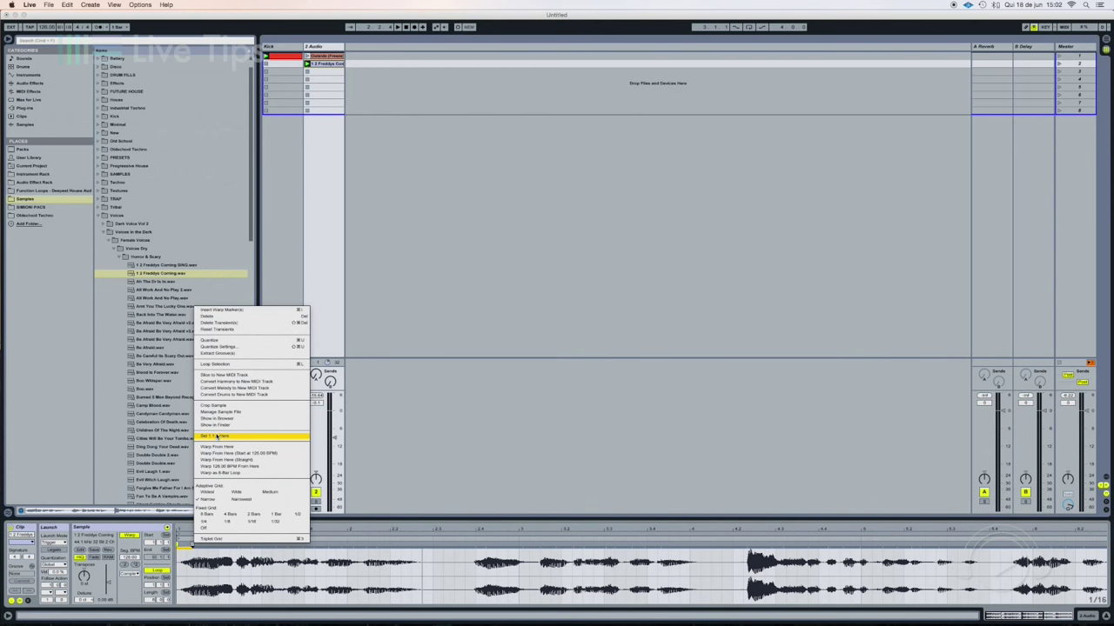
{"action": "left_click", "coordinate": [216, 436]}
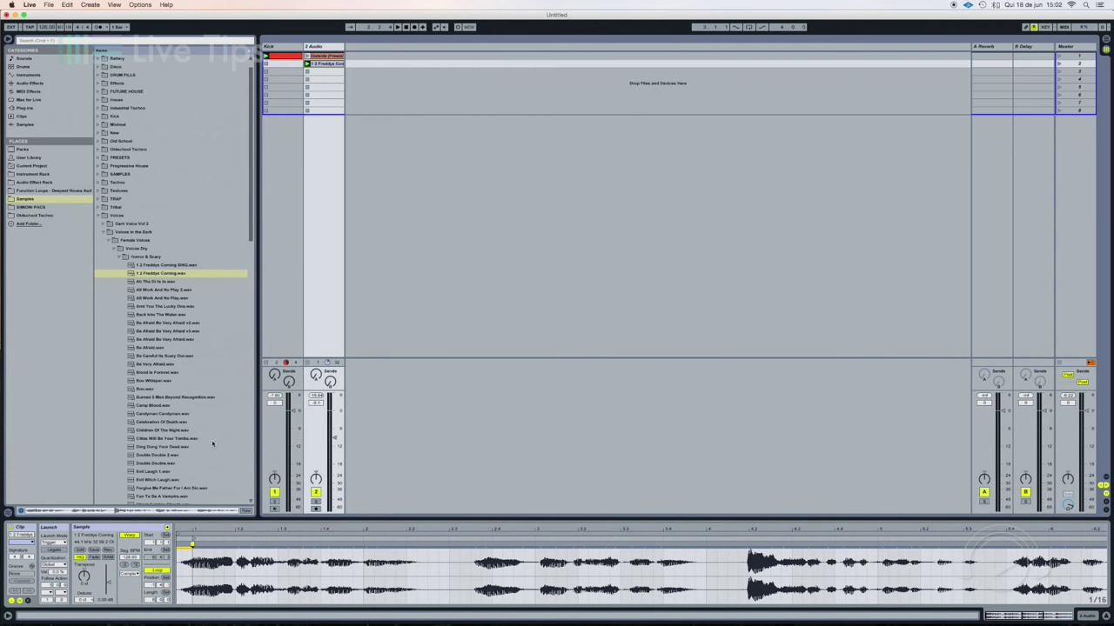
{"action": "left_click", "coordinate": [192, 544]}
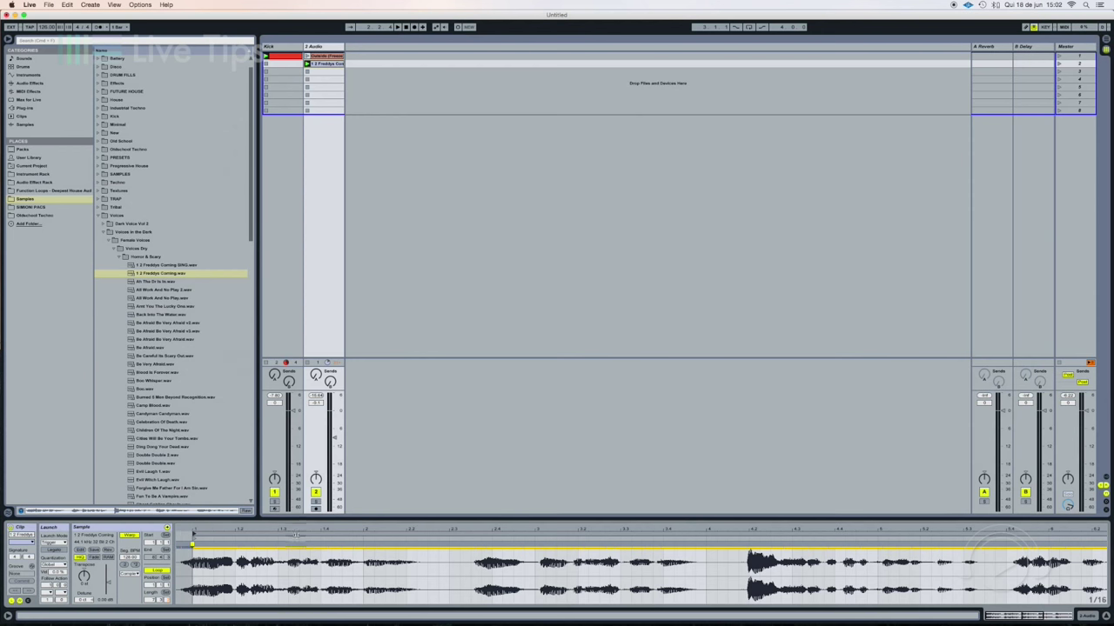
- Warp the onset of the second vocal phrase to 3.1.1 and play the clip with the kick
{"action": "left_click", "coordinate": [522, 556]}
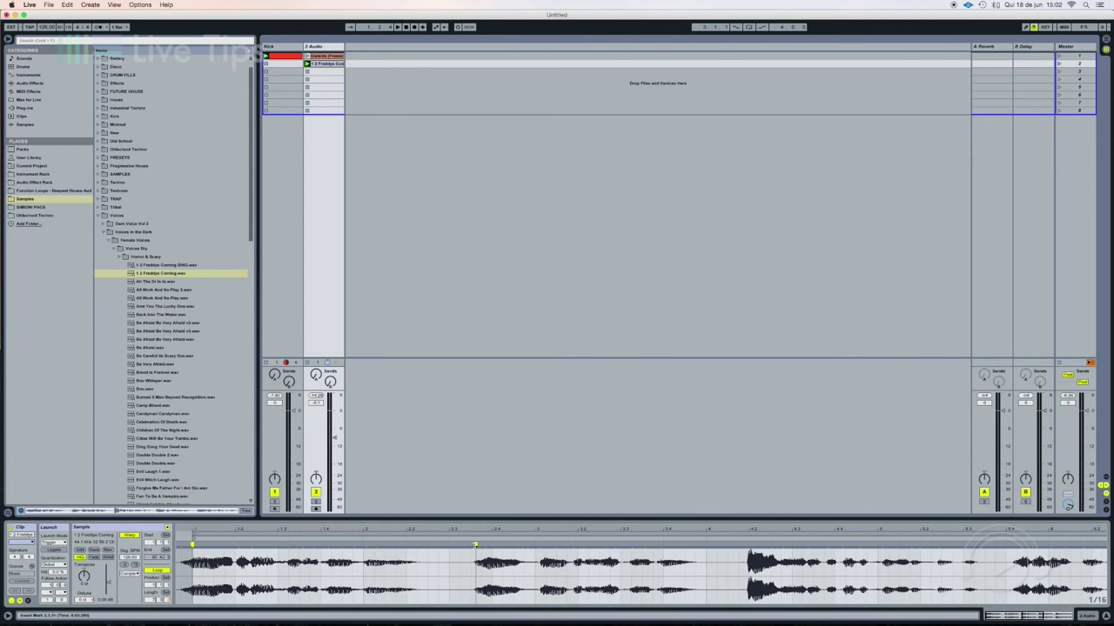
{"action": "left_click_drag", "start_coordinate": [475, 545], "coordinate": [535, 545]}
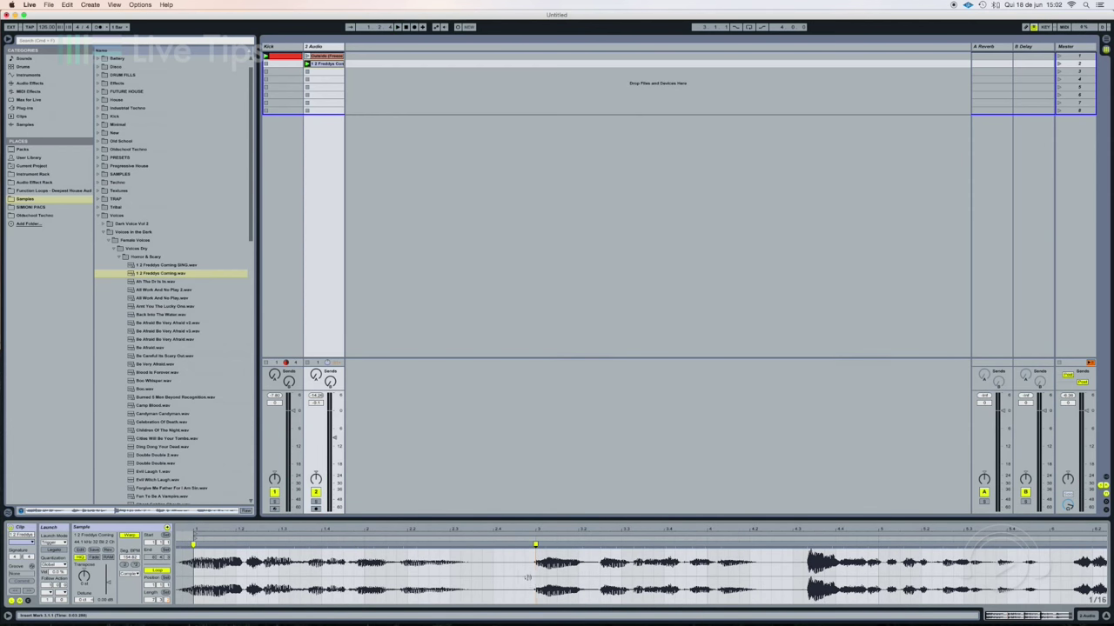
{"action": "key", "text": "space"}
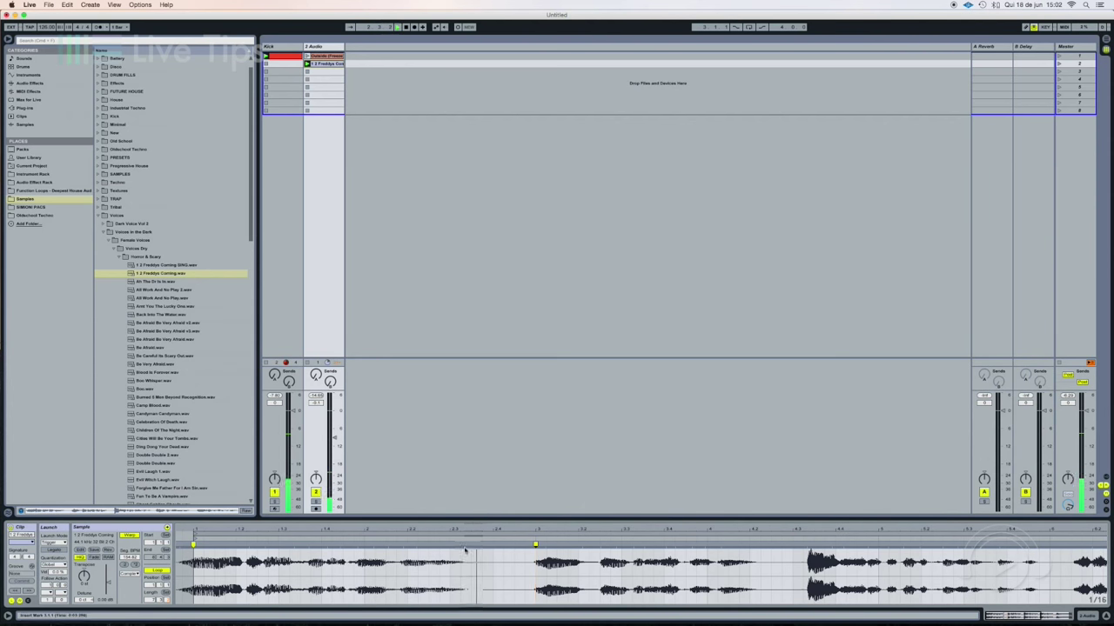
- Loop the first two bars of the vocal clip, enlarge its sample display, and audition the loop
{"action": "left_click_drag", "start_coordinate": [536, 567], "coordinate": [195, 564]}
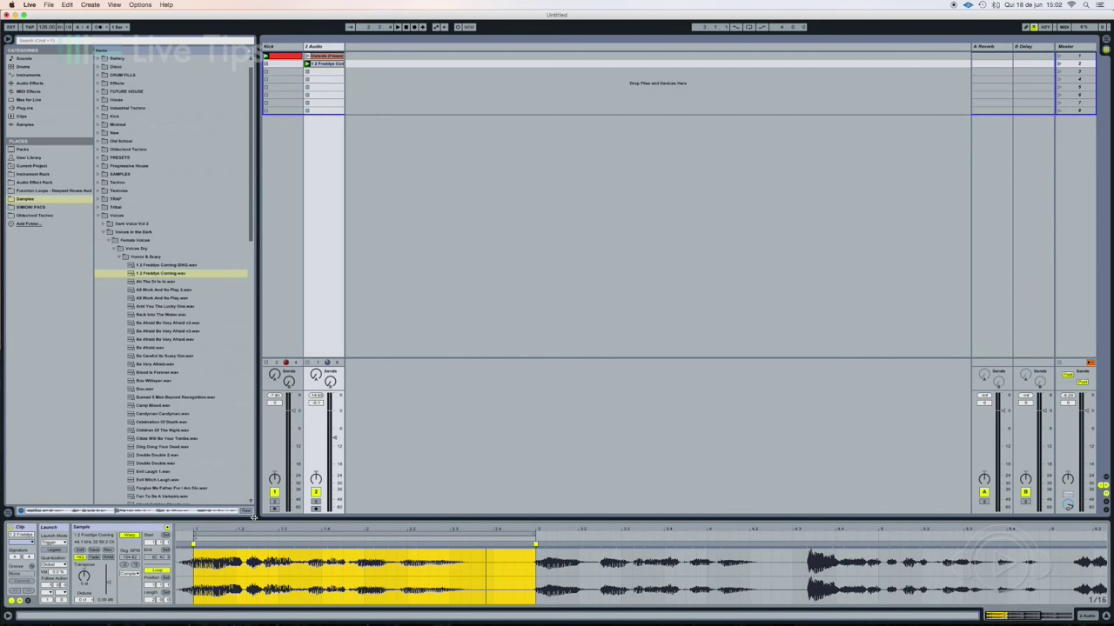
{"action": "left_click_drag", "start_coordinate": [253, 517], "coordinate": [253, 378]}
{"action": "left_click", "coordinate": [381, 500]}
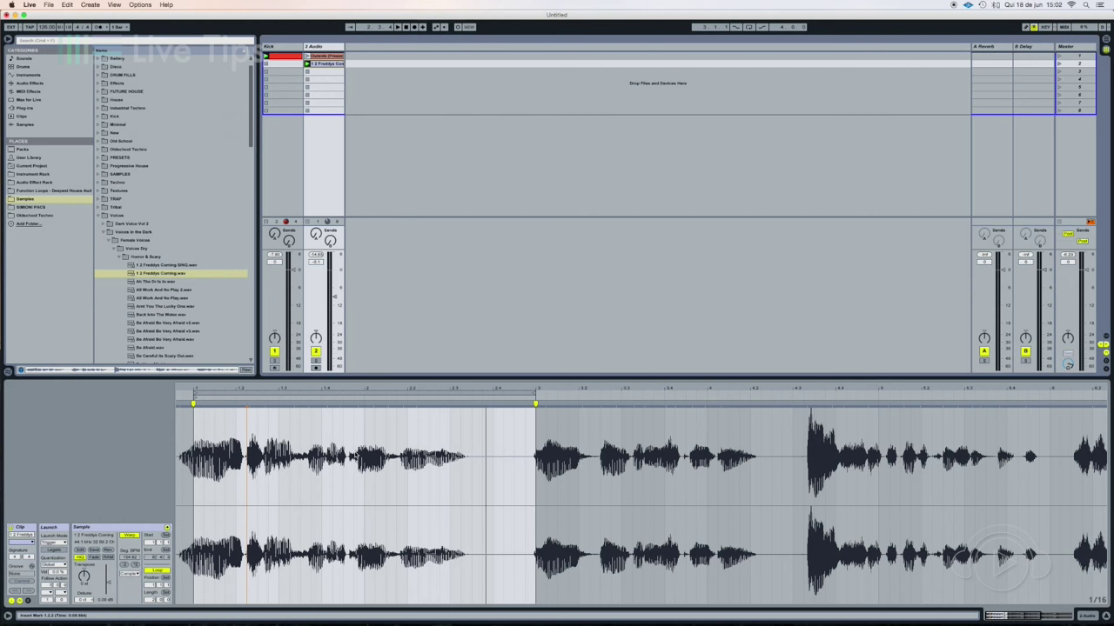
{"action": "left_click_drag", "start_coordinate": [339, 387], "coordinate": [557, 406]}
{"action": "key", "text": "space"}
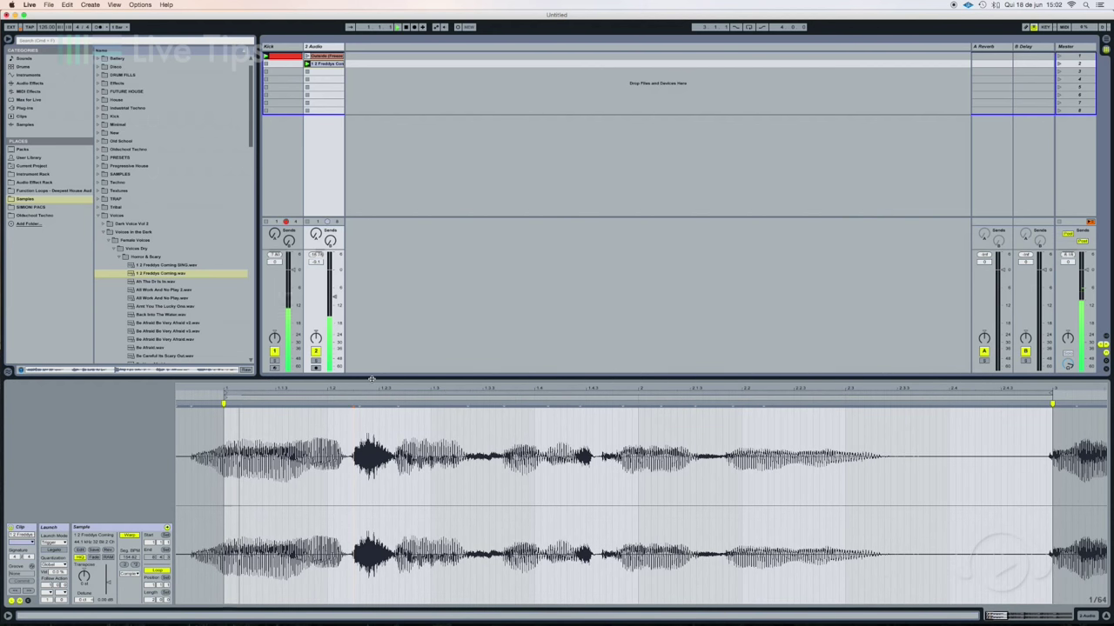
{"action": "key", "text": "space"}
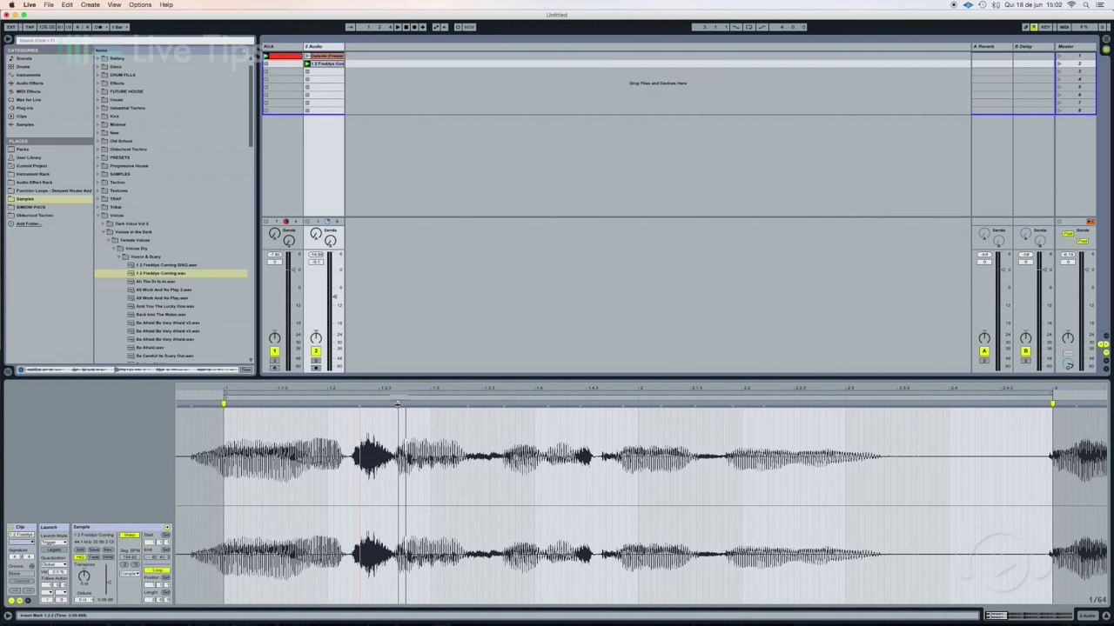
- Warp the word just before beat 1.3 to slightly past 1.3.1 while auditioning the loop
{"action": "left_click_drag", "start_coordinate": [397, 404], "coordinate": [431, 405]}
{"action": "key", "text": "space"}
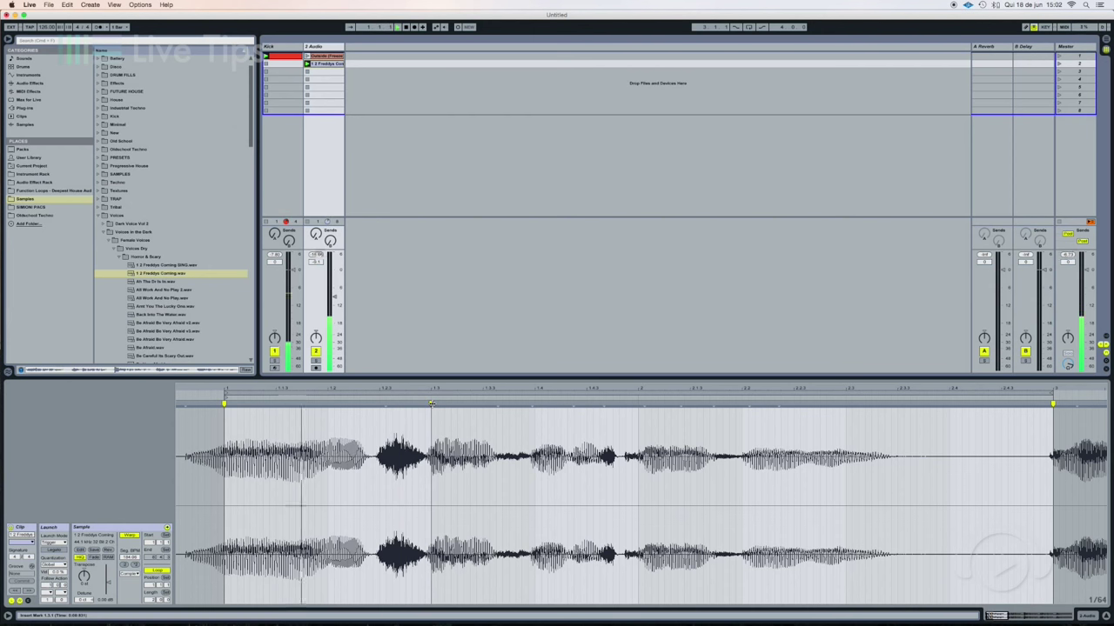
{"action": "left_click_drag", "start_coordinate": [431, 404], "coordinate": [437, 404]}
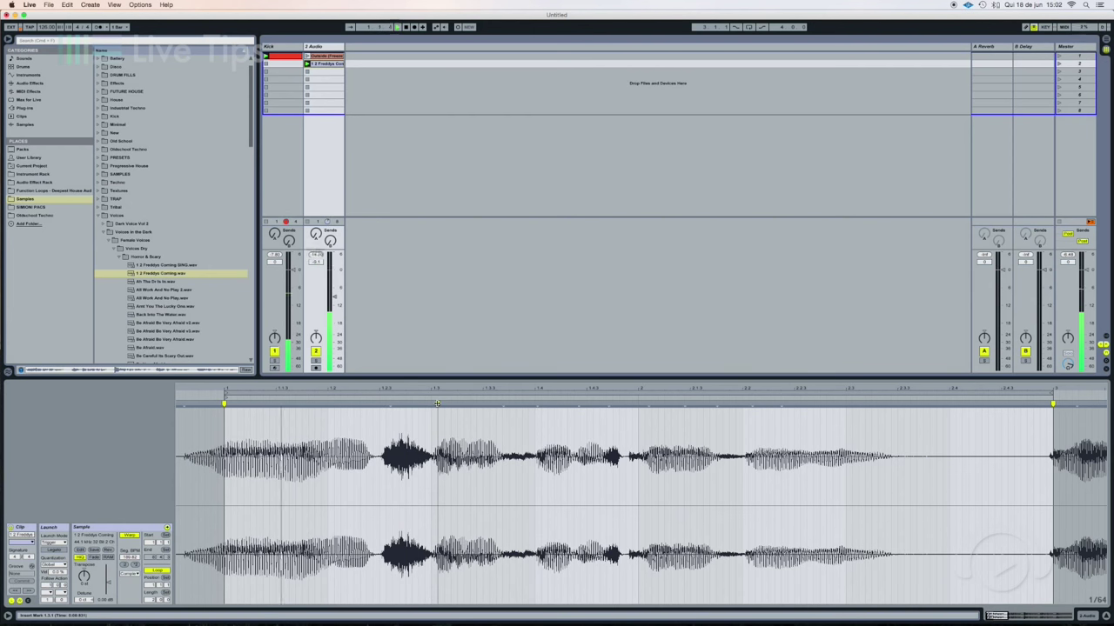
- Reposition the first word's warp marker at 1.1.1, nudge the marker near 1.3.1 slightly later, and replay the loop
{"action": "double_click", "coordinate": [215, 404]}
{"action": "double_click", "coordinate": [223, 403]}
{"action": "left_click_drag", "start_coordinate": [214, 403], "coordinate": [223, 404]}
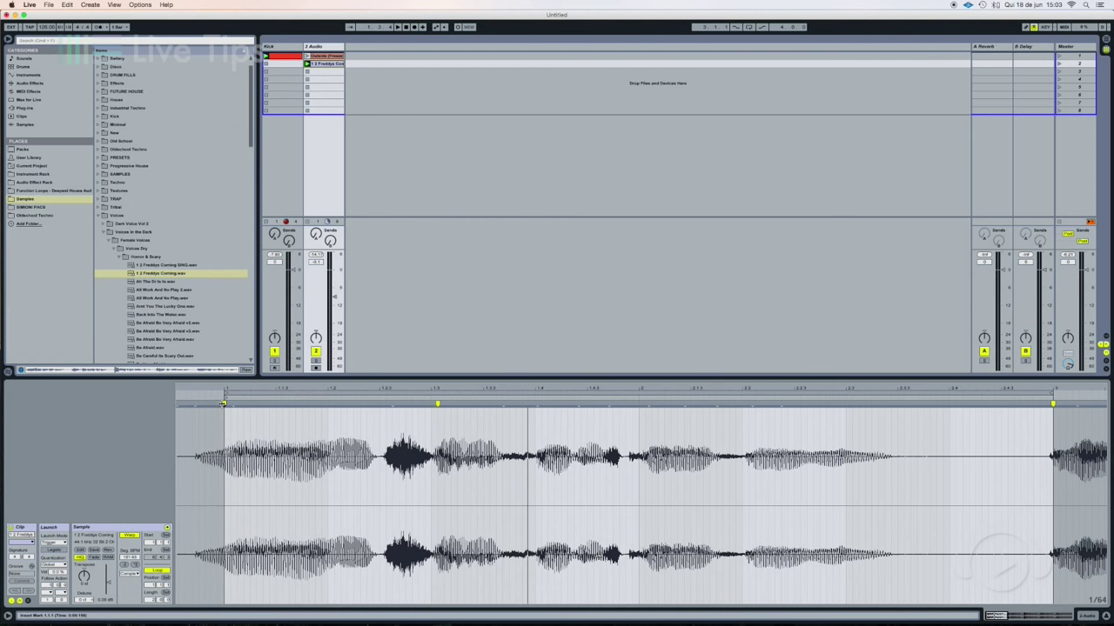
{"action": "key", "text": "space"}
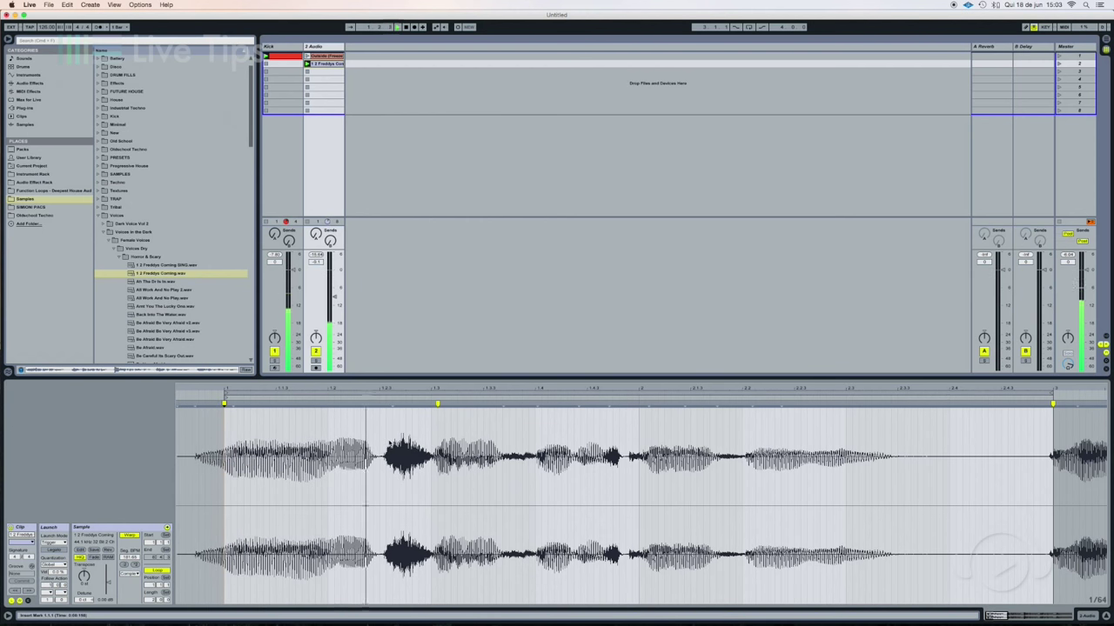
{"action": "key", "text": "space"}
{"action": "left_click_drag", "start_coordinate": [438, 403], "coordinate": [444, 404]}
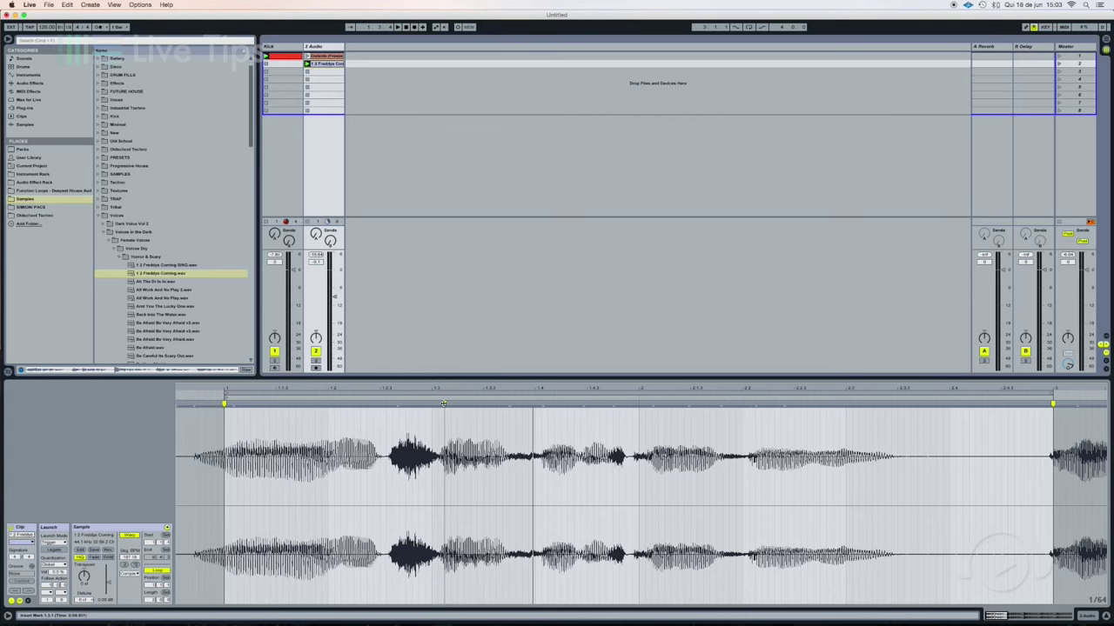
{"action": "key", "text": "space"}
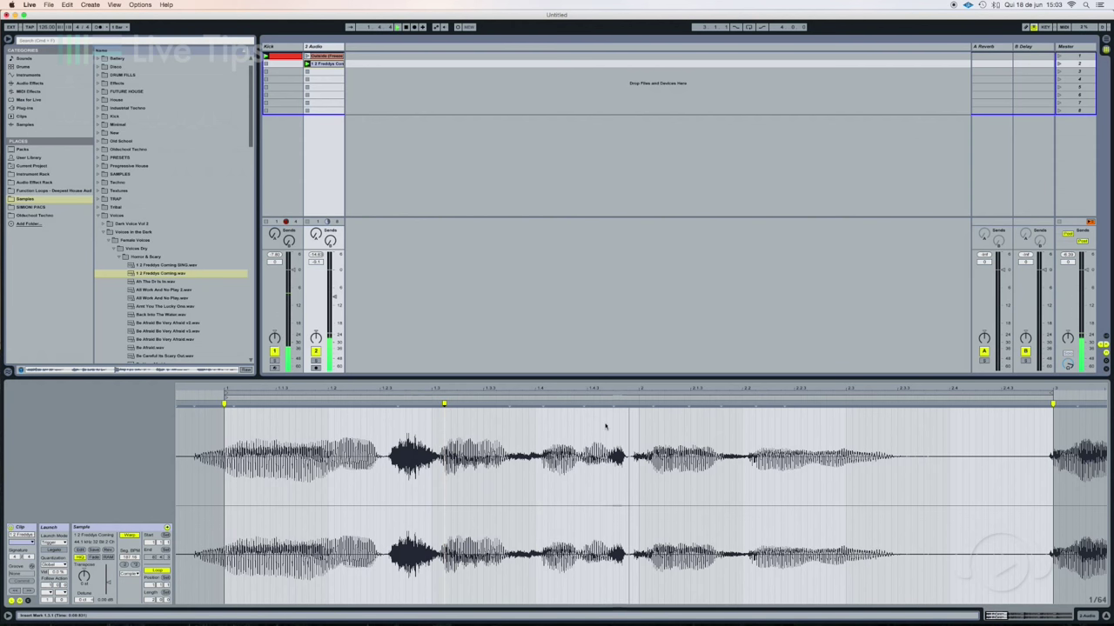
- Add warp markers on the two words in bar 2, shifting them to just after 2.1.1 and 2.2.1 during playback
{"action": "double_click", "coordinate": [755, 403]}
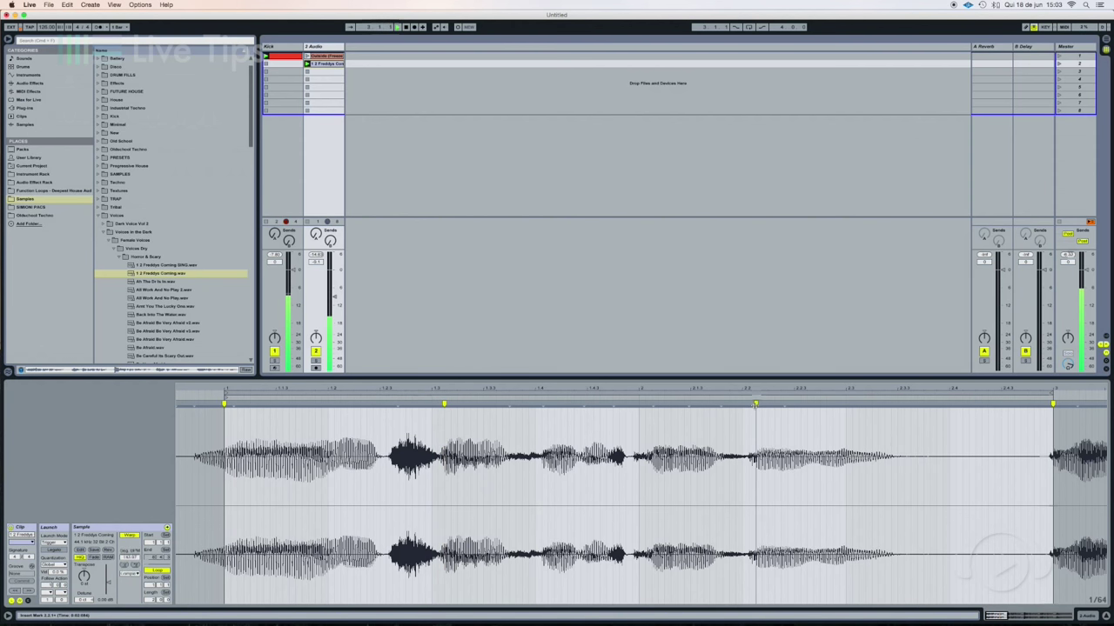
{"action": "left_click_drag", "start_coordinate": [755, 404], "coordinate": [761, 404]}
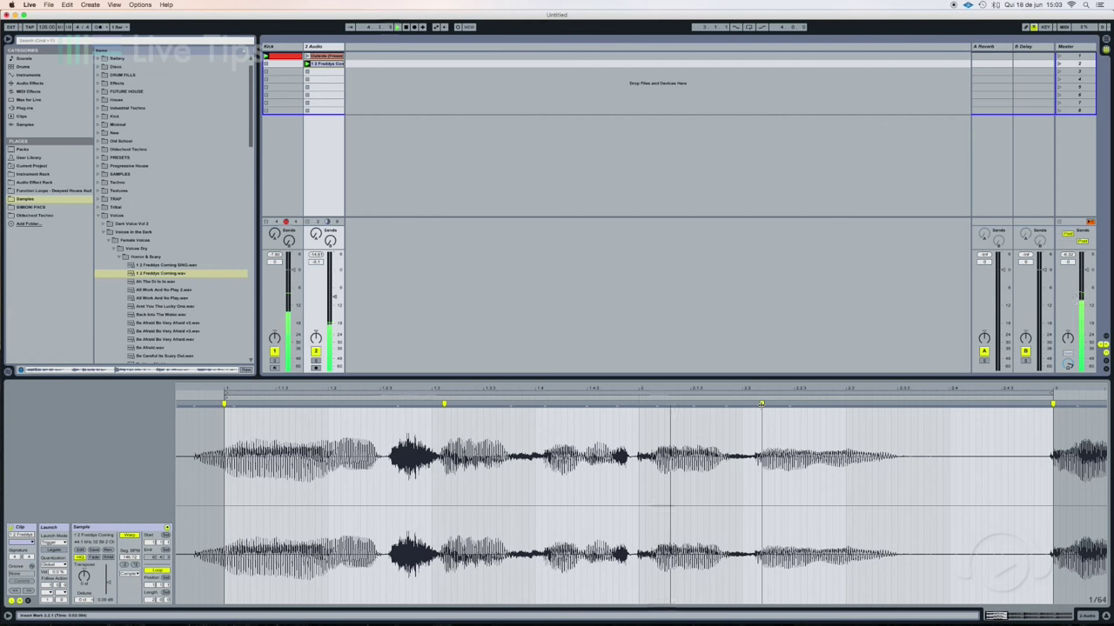
{"action": "double_click", "coordinate": [657, 404]}
{"action": "left_click_drag", "start_coordinate": [657, 403], "coordinate": [663, 404]}
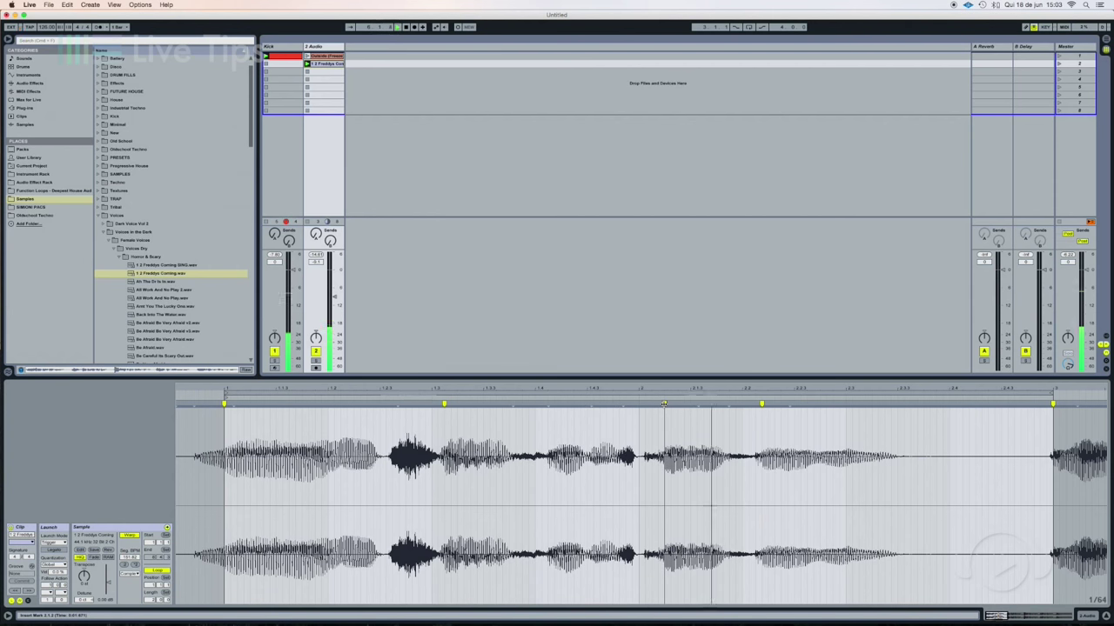
{"action": "left_click_drag", "start_coordinate": [664, 403], "coordinate": [658, 405]}
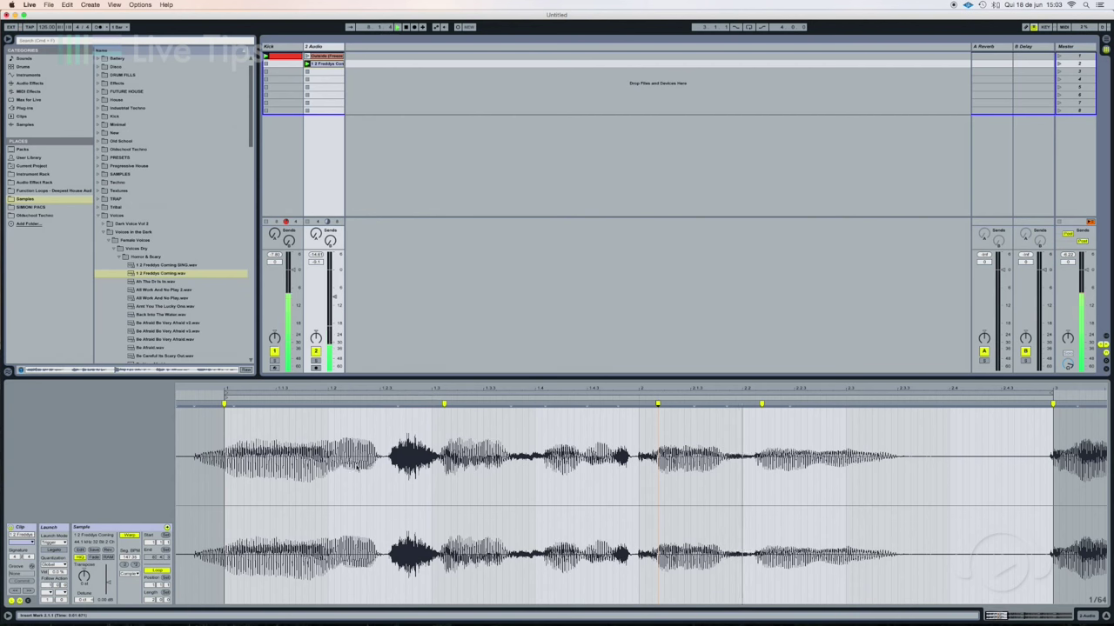
- Move the two-bar loop to bars 3 and 4 of the vocal clip and play it
{"action": "key", "text": "space"}
{"action": "left_click_drag", "start_coordinate": [628, 389], "coordinate": [626, 367]}
{"action": "left_click_drag", "start_coordinate": [471, 387], "coordinate": [454, 387]}
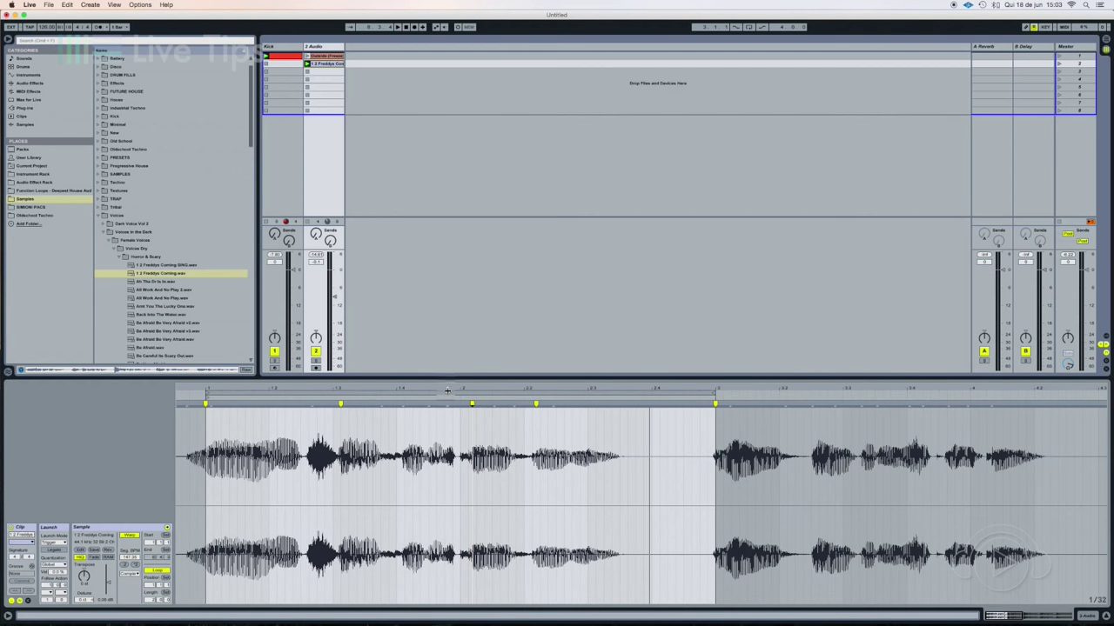
{"action": "left_click_drag", "start_coordinate": [447, 390], "coordinate": [521, 419]}
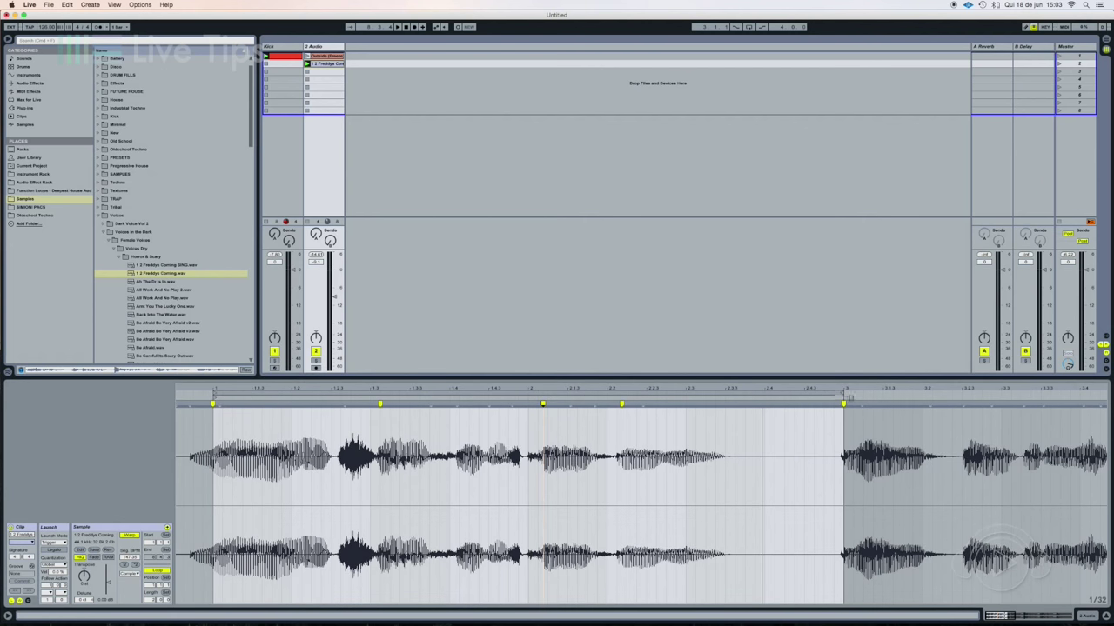
{"action": "left_click_drag", "start_coordinate": [213, 462], "coordinate": [843, 474]}
{"action": "left_click_drag", "start_coordinate": [787, 391], "coordinate": [463, 403]}
{"action": "left_click", "coordinate": [456, 465]}
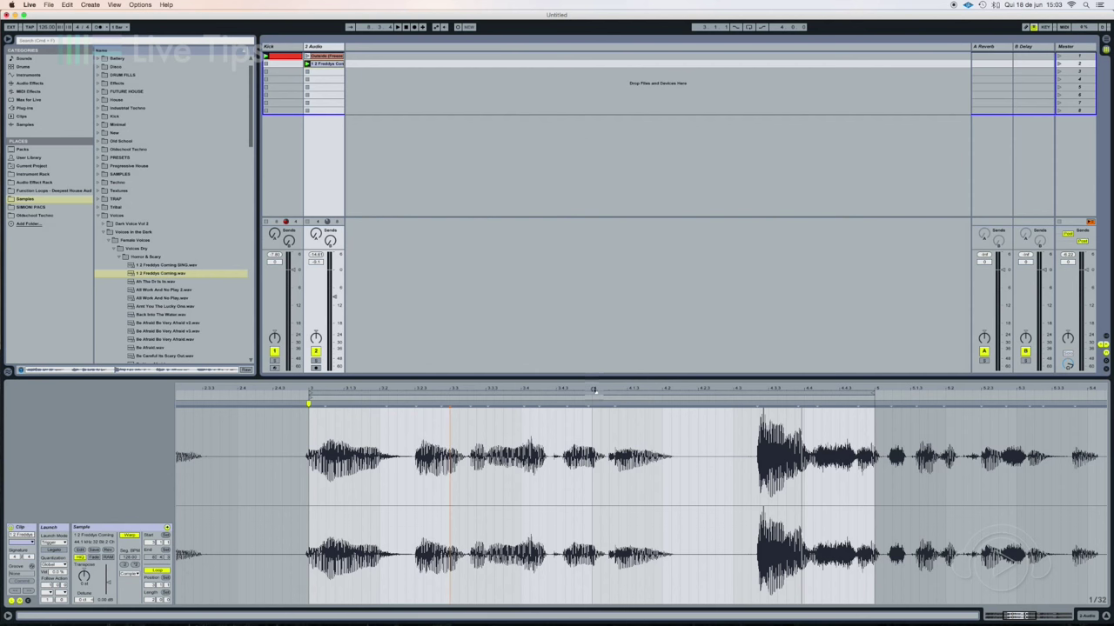
{"action": "key", "text": "space"}
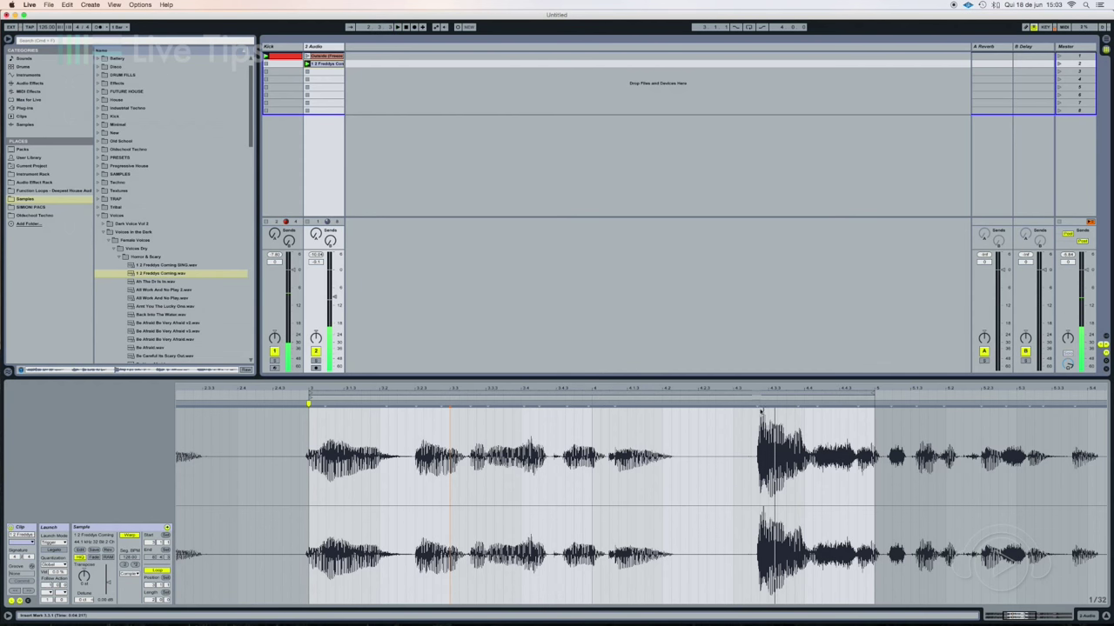
- Warp the loud third phrase's onset to 5.1.1 and the second phrase's next word to 3.3.1 during playback
{"action": "left_click_drag", "start_coordinate": [761, 404], "coordinate": [874, 403]}
{"action": "key", "text": "space"}
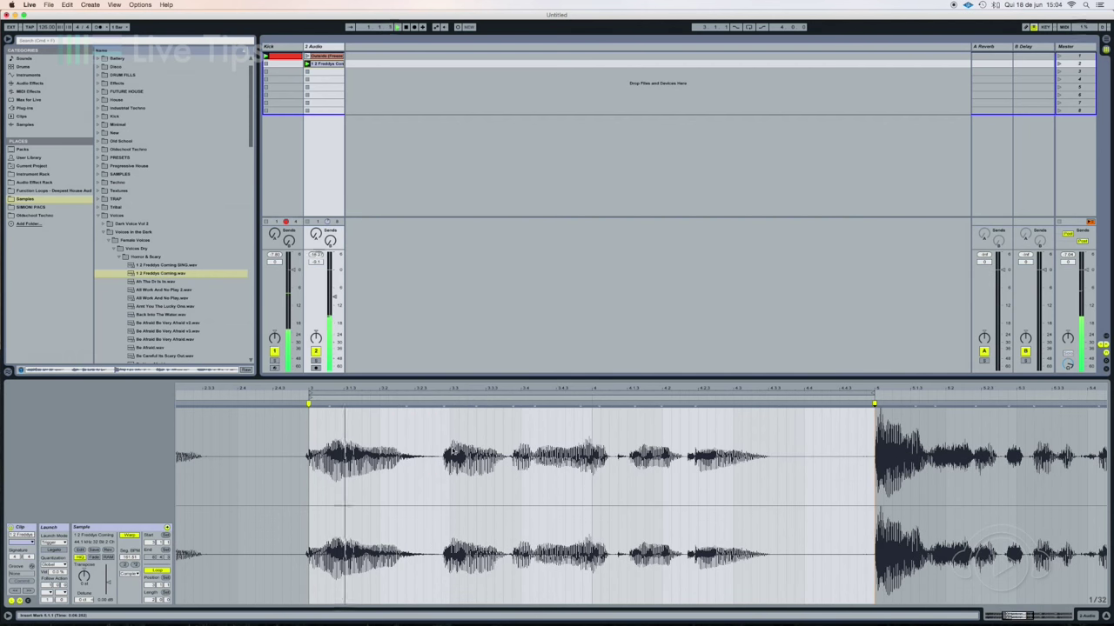
{"action": "left_click_drag", "start_coordinate": [444, 404], "coordinate": [450, 404]}
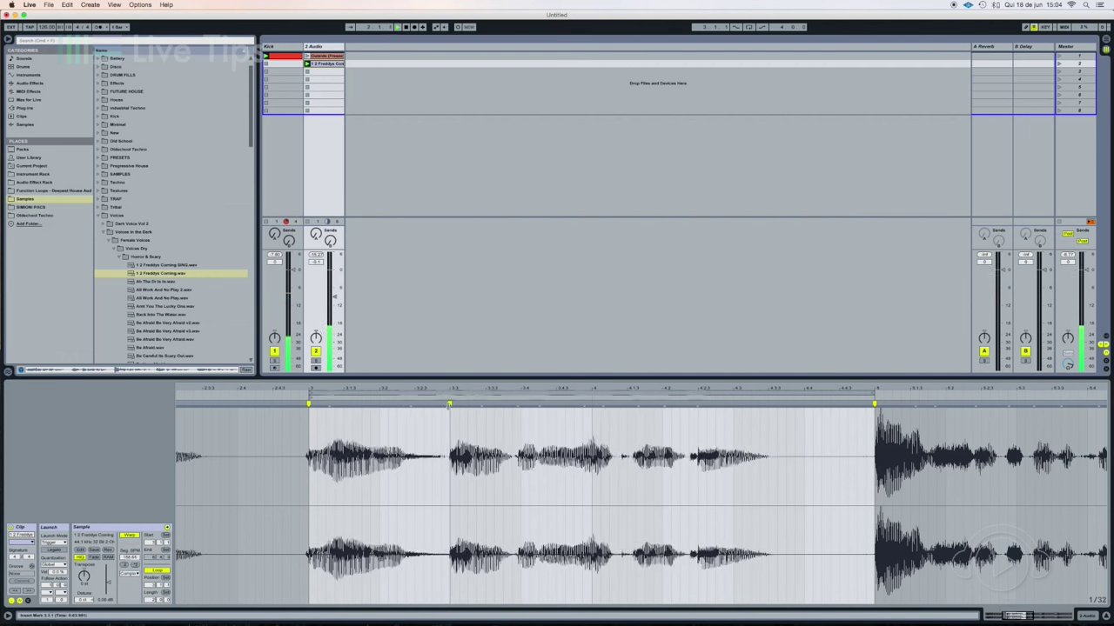
- Add warp markers on the two words in bar 4, adjust the earlier one slightly, and stop playback
{"action": "double_click", "coordinate": [697, 403]}
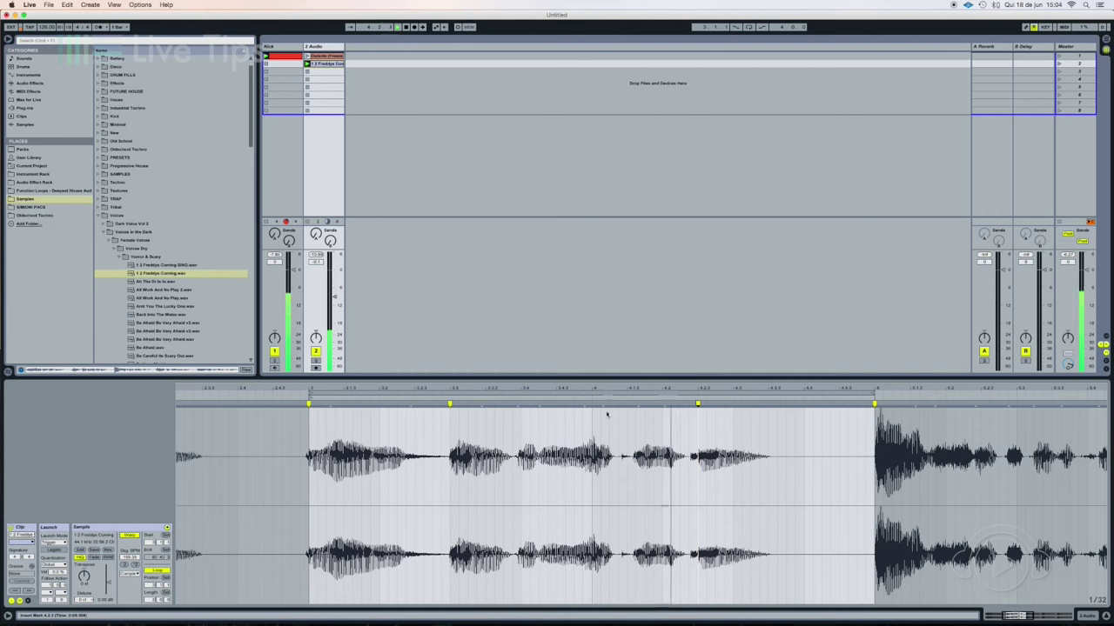
{"action": "left_click_drag", "start_coordinate": [638, 403], "coordinate": [636, 404]}
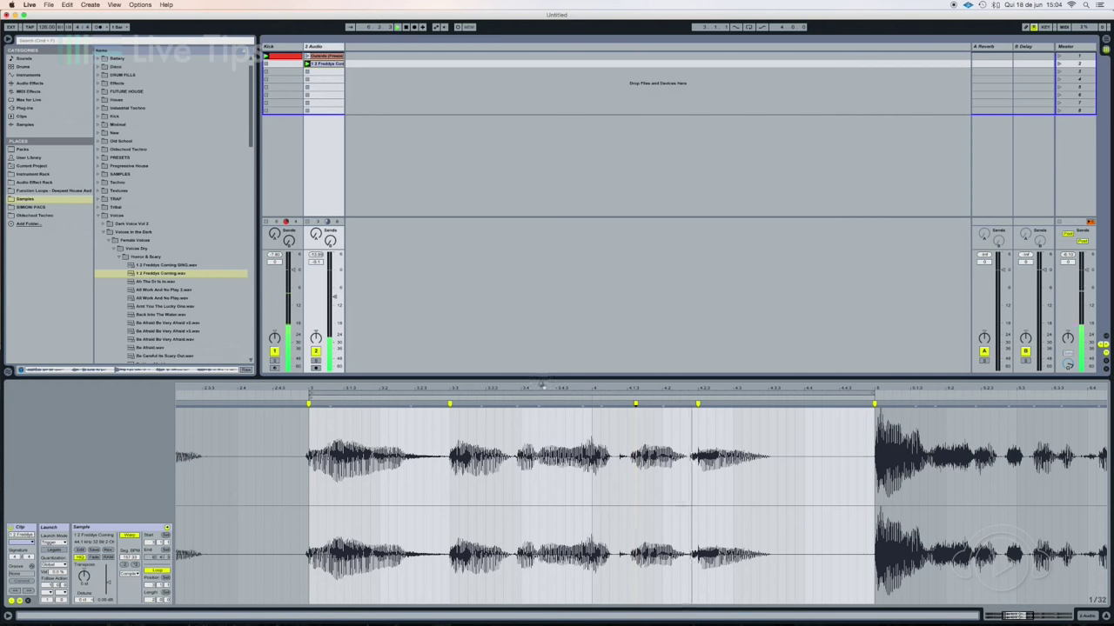
{"action": "left_click_drag", "start_coordinate": [542, 385], "coordinate": [488, 348]}
{"action": "key", "text": "space"}
{"action": "left_click_drag", "start_coordinate": [403, 395], "coordinate": [217, 385]}
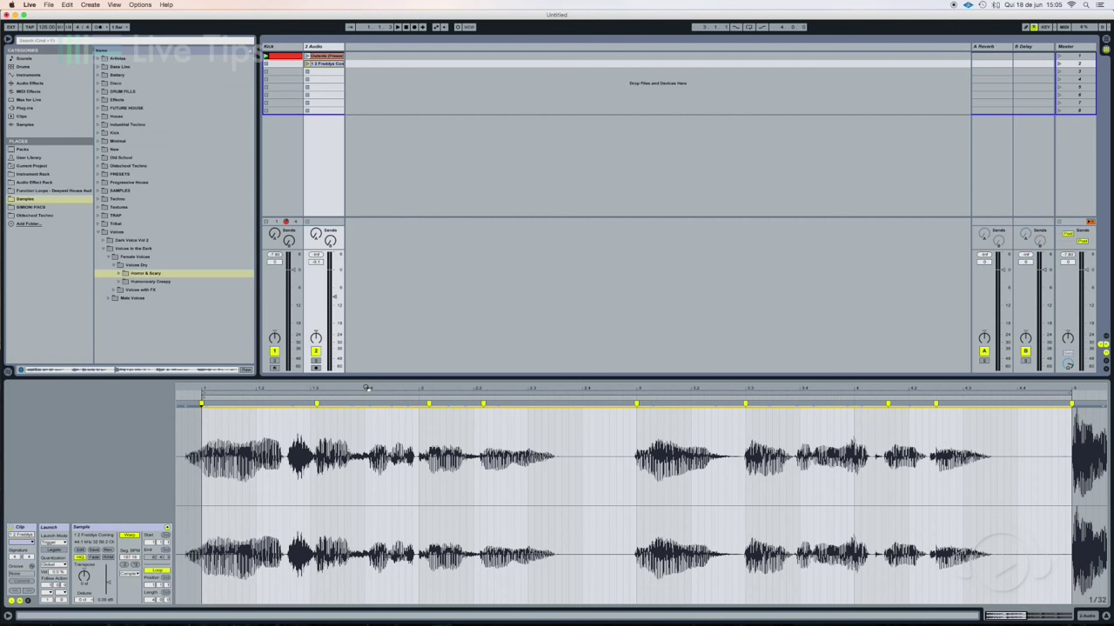
- Show the cropped 1 2 Freddys Coming clip's file in Finder, inspect its folder path, and select its WAV and ASD files
{"action": "right_click", "coordinate": [326, 67]}
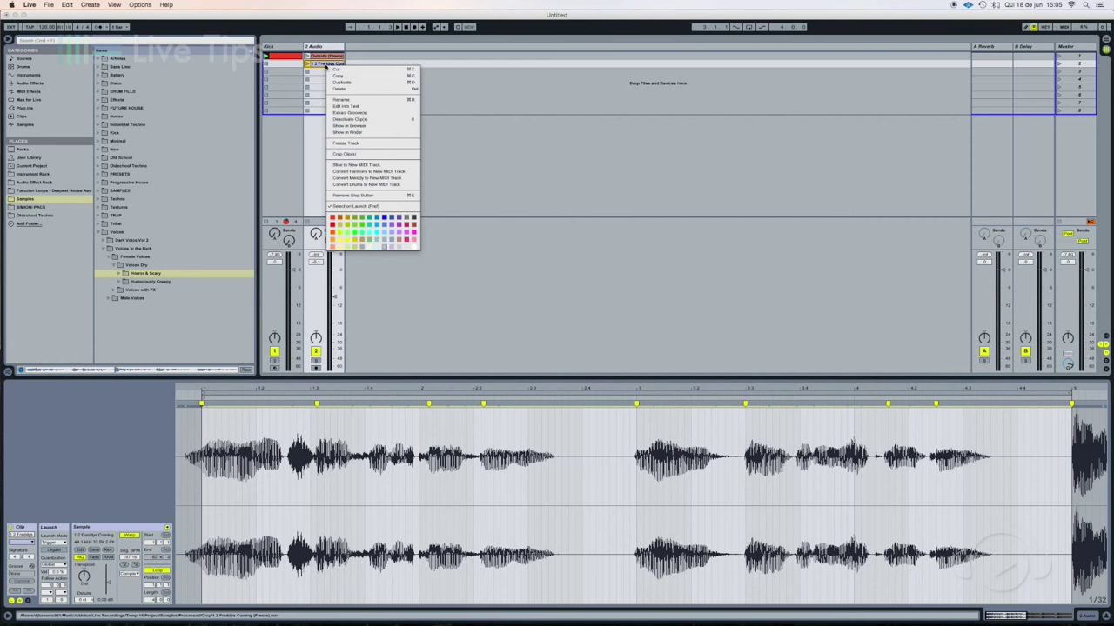
{"action": "left_click", "coordinate": [349, 132]}
{"action": "scroll", "coordinate": [505, 146], "scroll_direction": "left", "scroll_amount": 4}
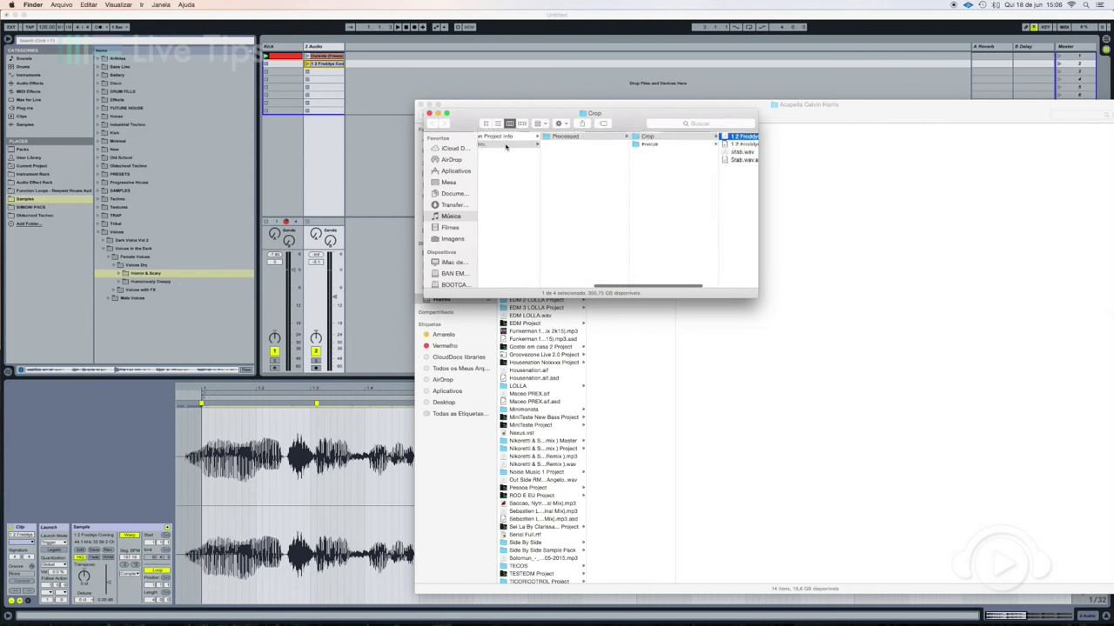
{"action": "scroll", "coordinate": [509, 145], "scroll_direction": "left", "scroll_amount": 3}
{"action": "scroll", "coordinate": [584, 148], "scroll_direction": "right", "scroll_amount": 4}
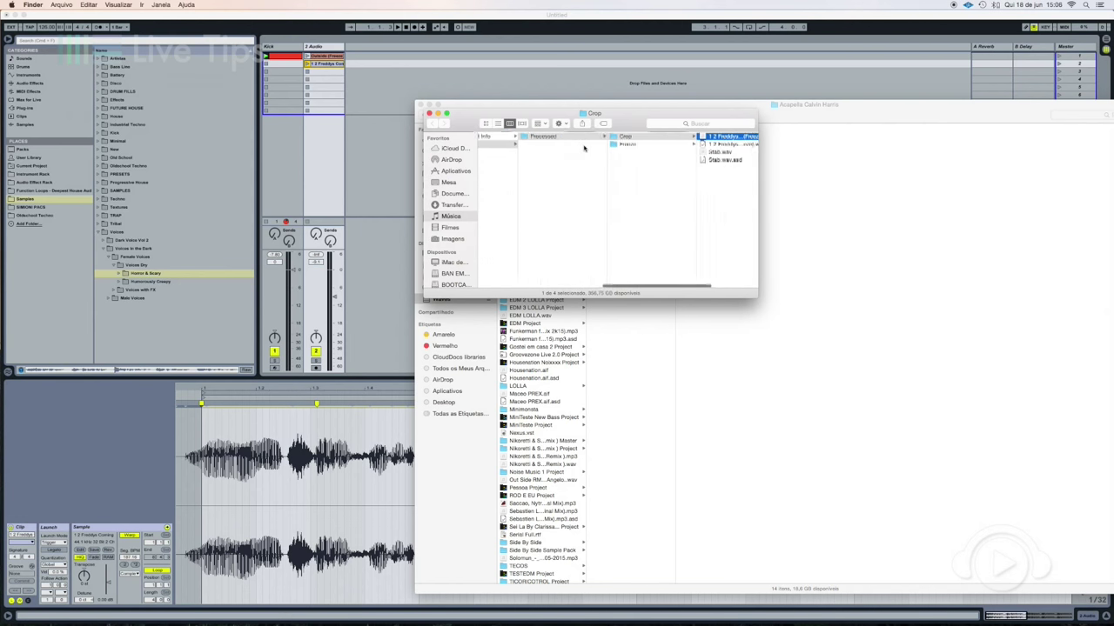
{"action": "scroll", "coordinate": [584, 148], "scroll_direction": "right", "scroll_amount": 3}
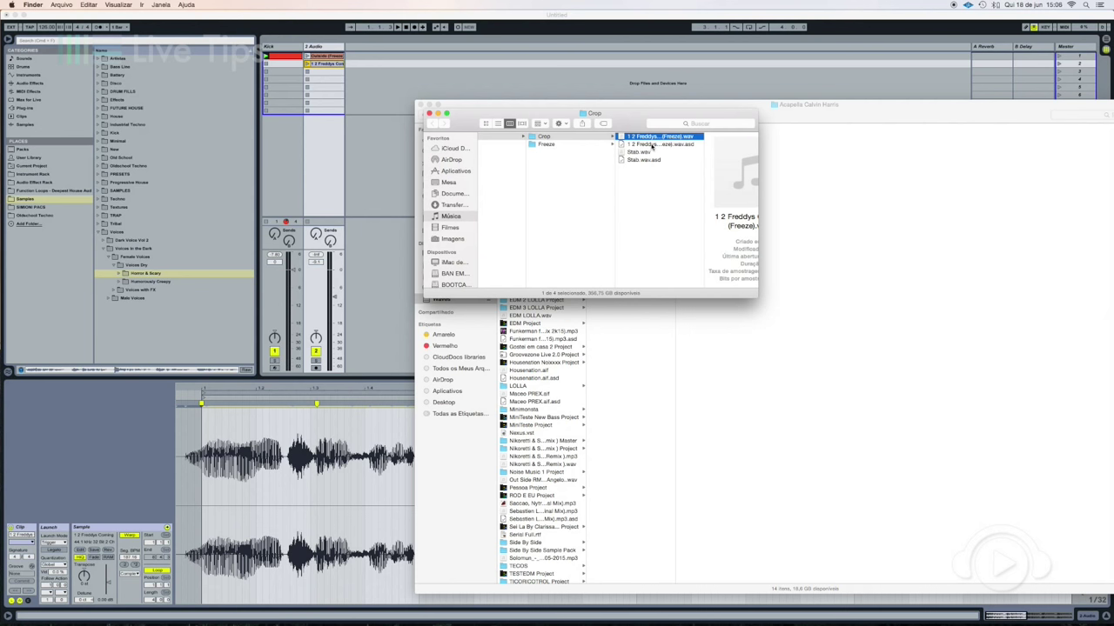
{"action": "left_click", "coordinate": [652, 145], "text": "shift"}
- Close the Crop and Acapella Calvin Harris Finder windows to return to Live
{"action": "left_click_drag", "start_coordinate": [628, 118], "coordinate": [525, 101]}
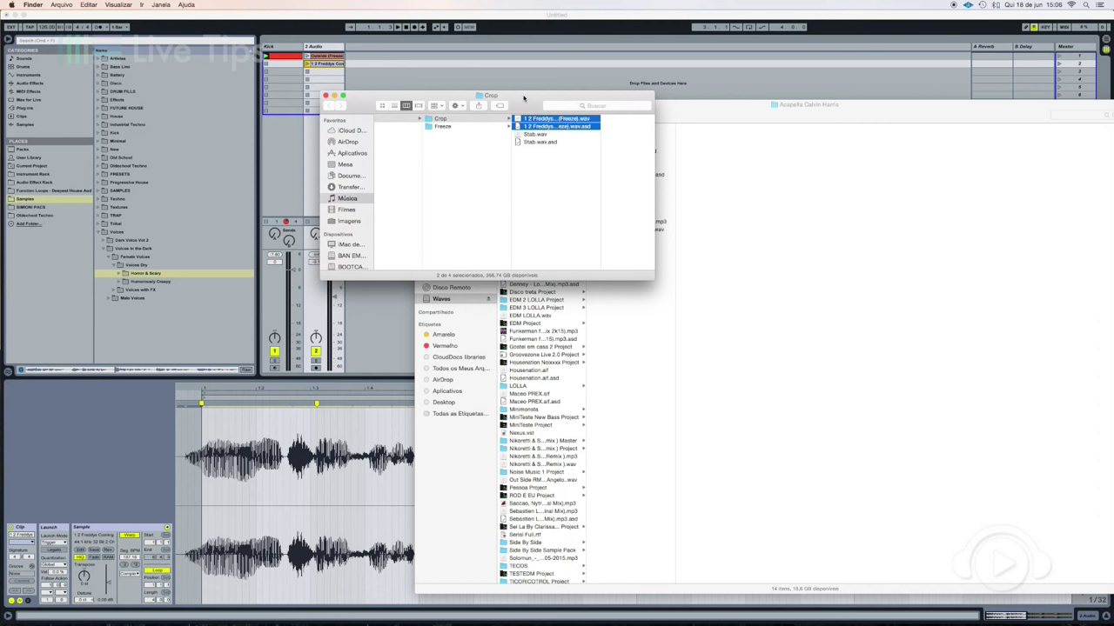
{"action": "left_click_drag", "start_coordinate": [525, 98], "coordinate": [677, 194]}
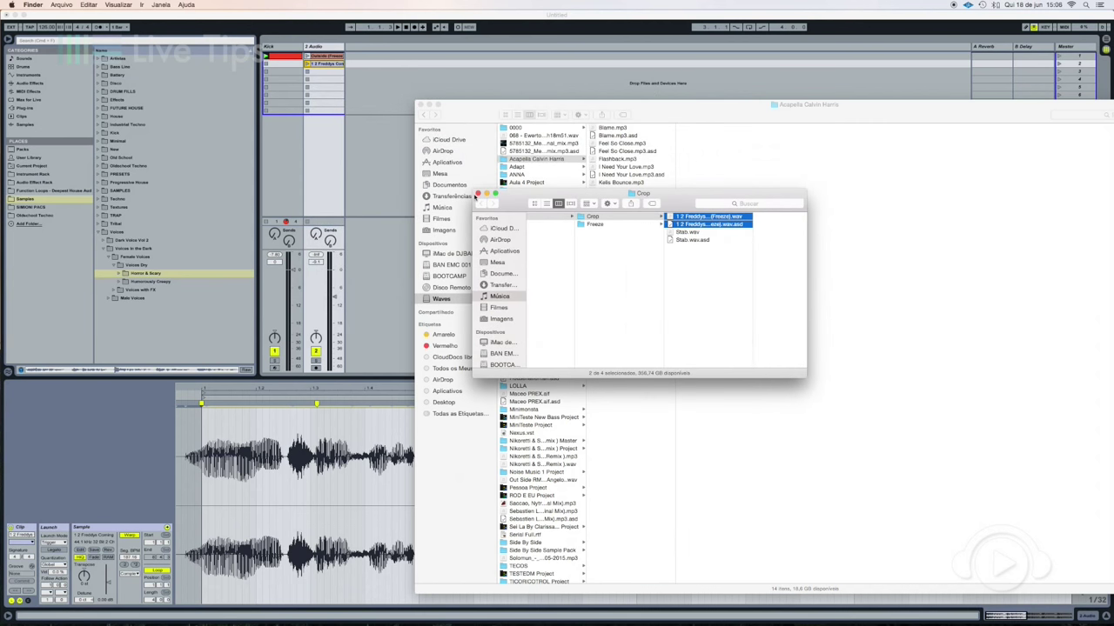
{"action": "left_click", "coordinate": [476, 193]}
{"action": "left_click_drag", "start_coordinate": [478, 112], "coordinate": [408, 65]}
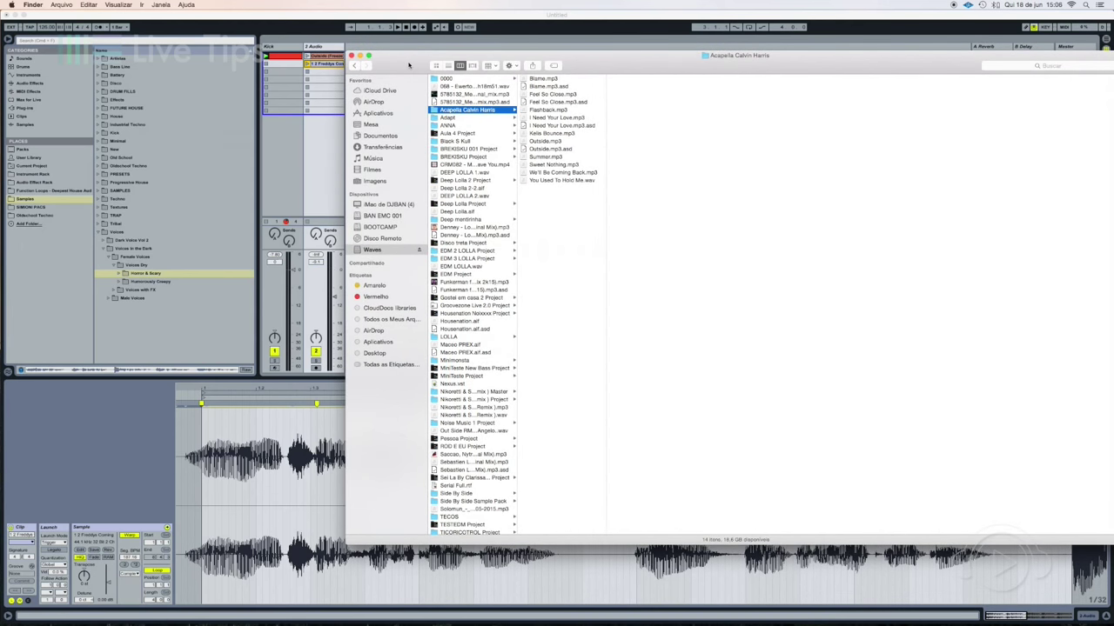
{"action": "left_click", "coordinate": [351, 56]}
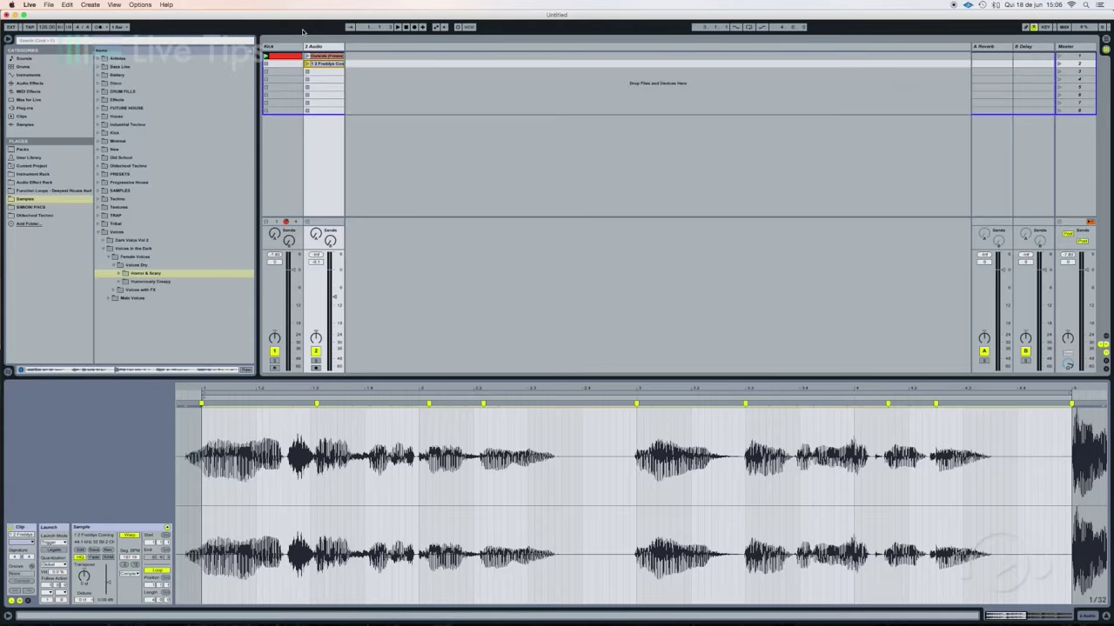